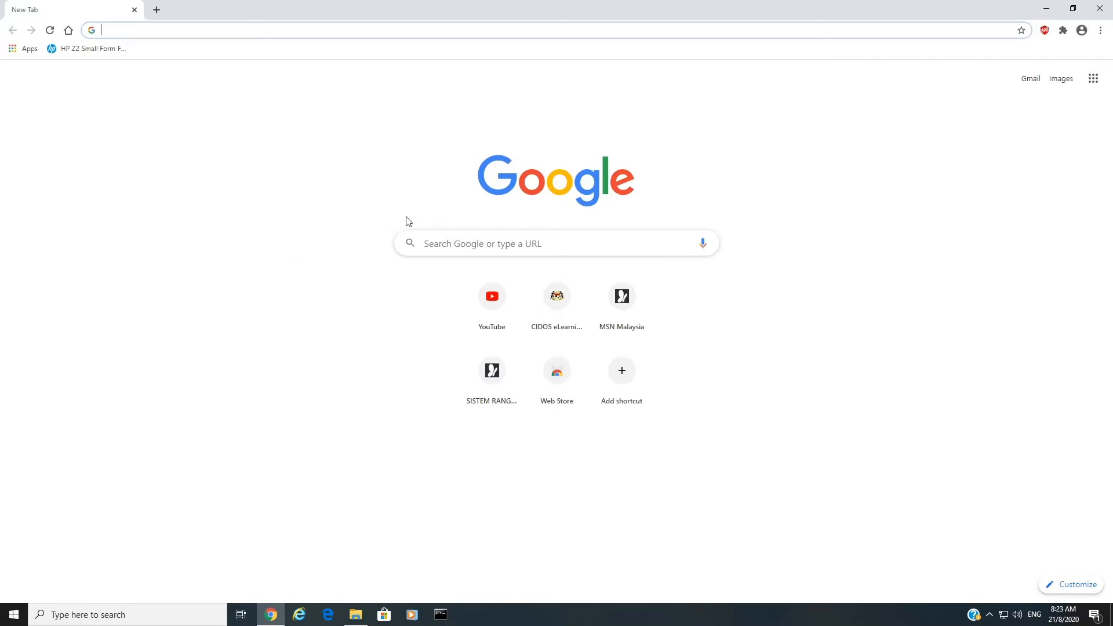
Search Google for "android studio" and reset the results page zoom to 100%.
left_click(446, 247)
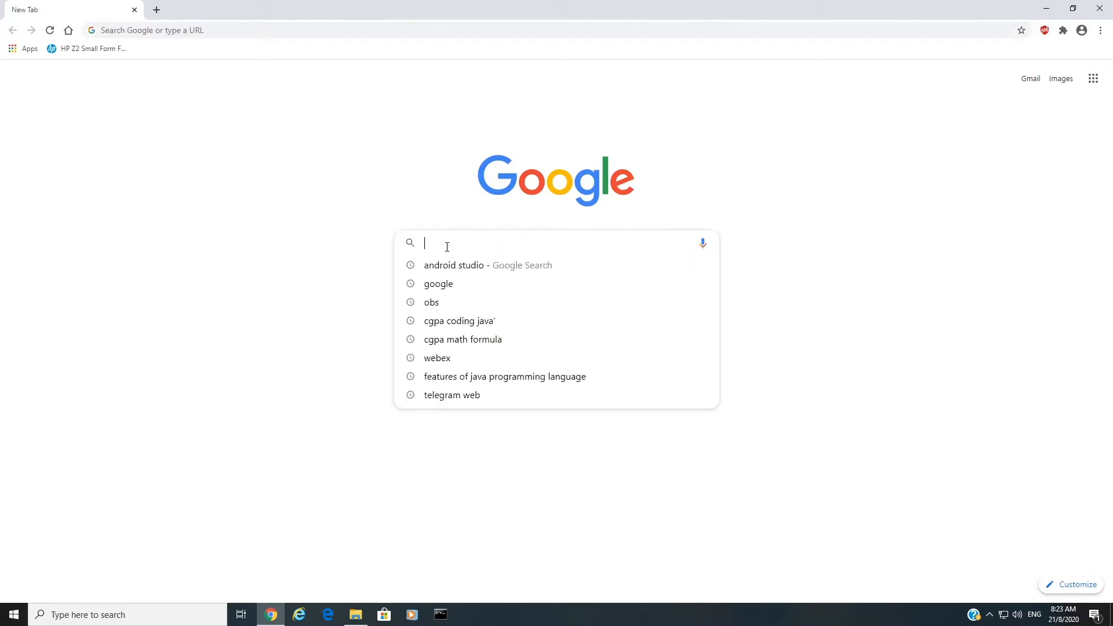
type("android")
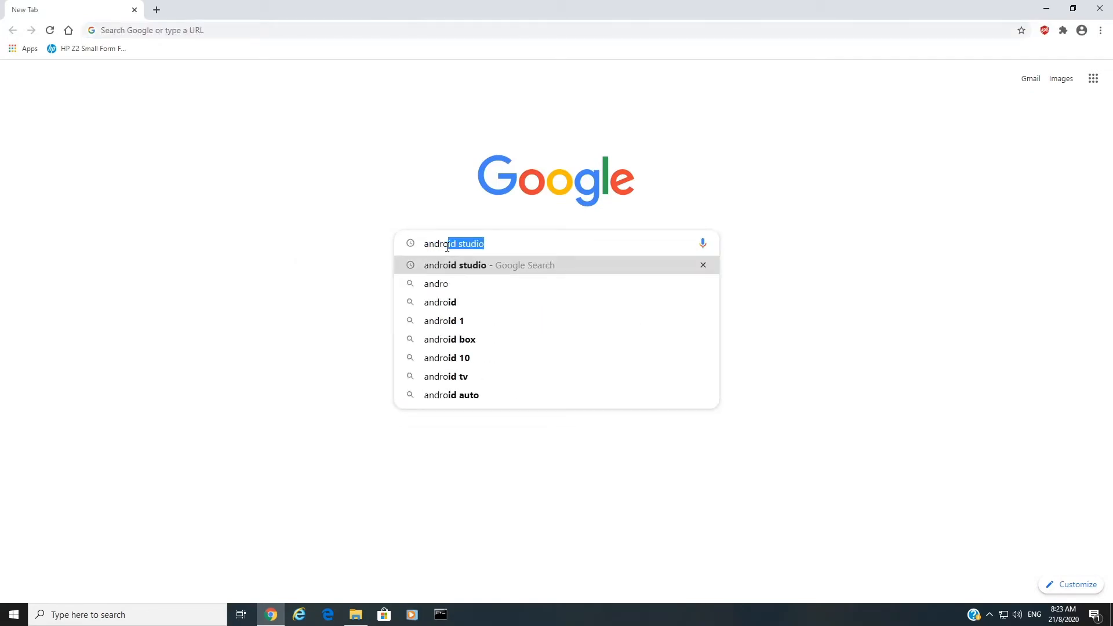
type(" studio")
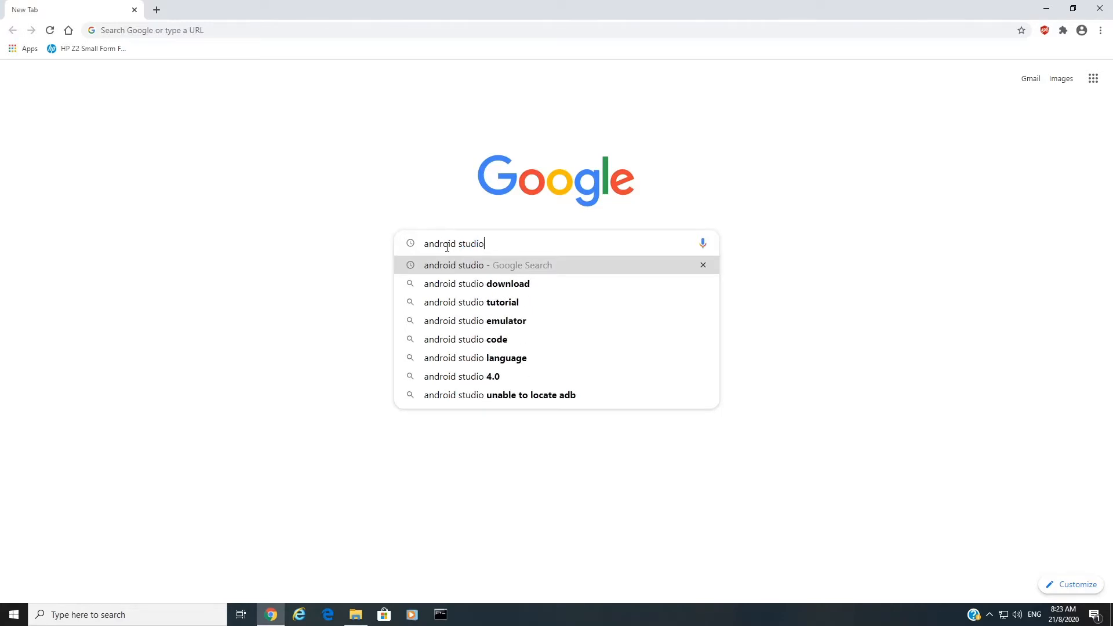
key("Return")
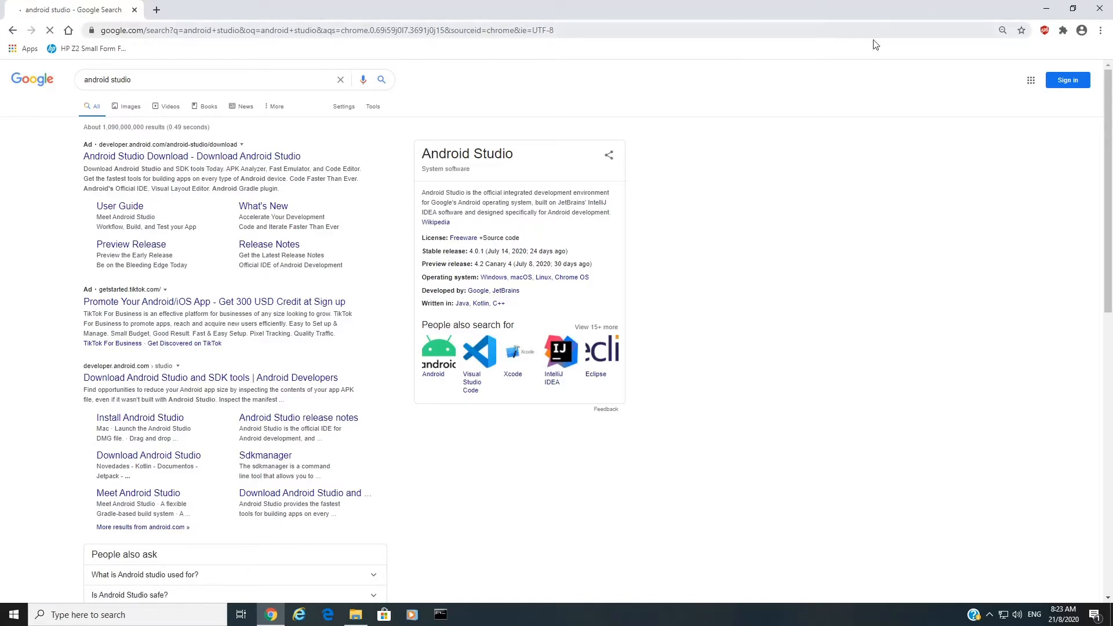
left_click(1002, 30)
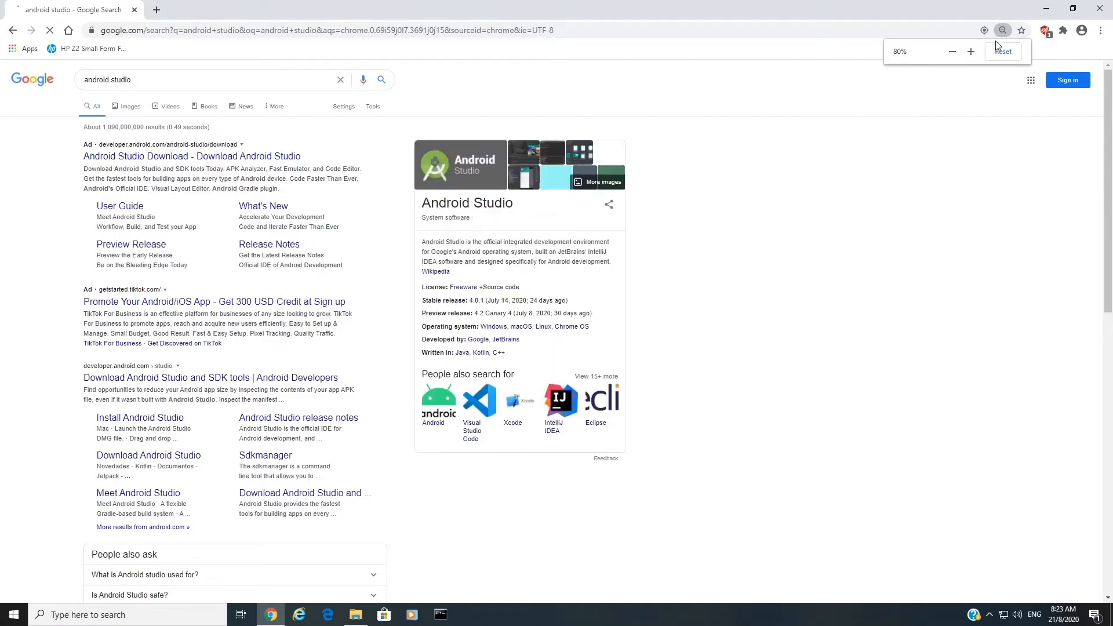
left_click(1002, 50)
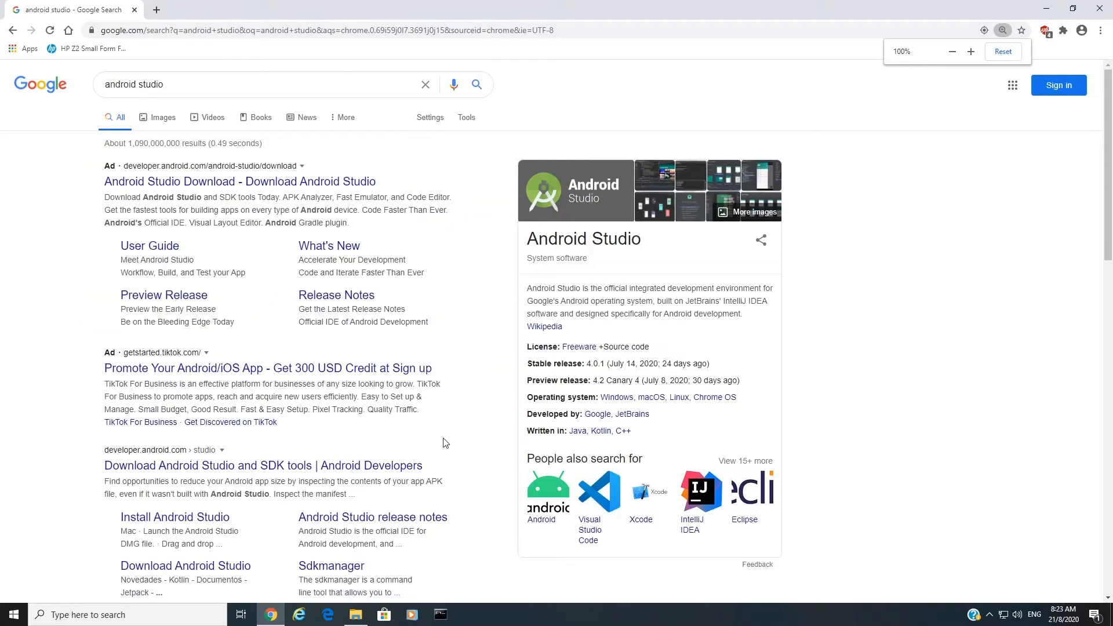
Open the developer.android.com search result "Download Android Studio and SDK tools".
scroll(444, 444, "down", 2)
scroll(444, 443, "down", 1)
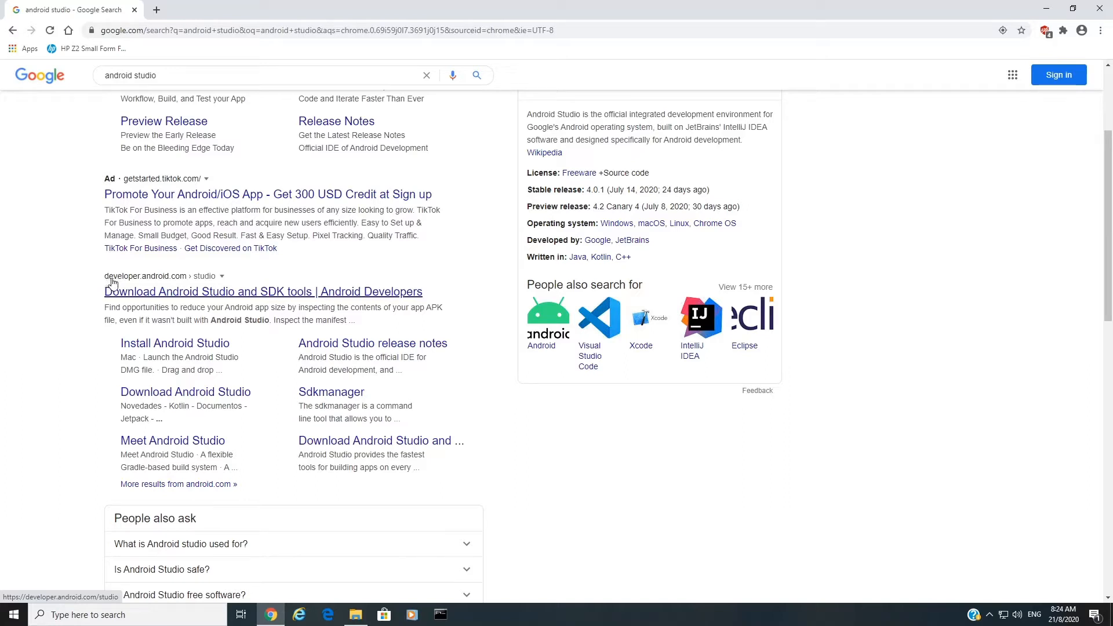
left_click(171, 295)
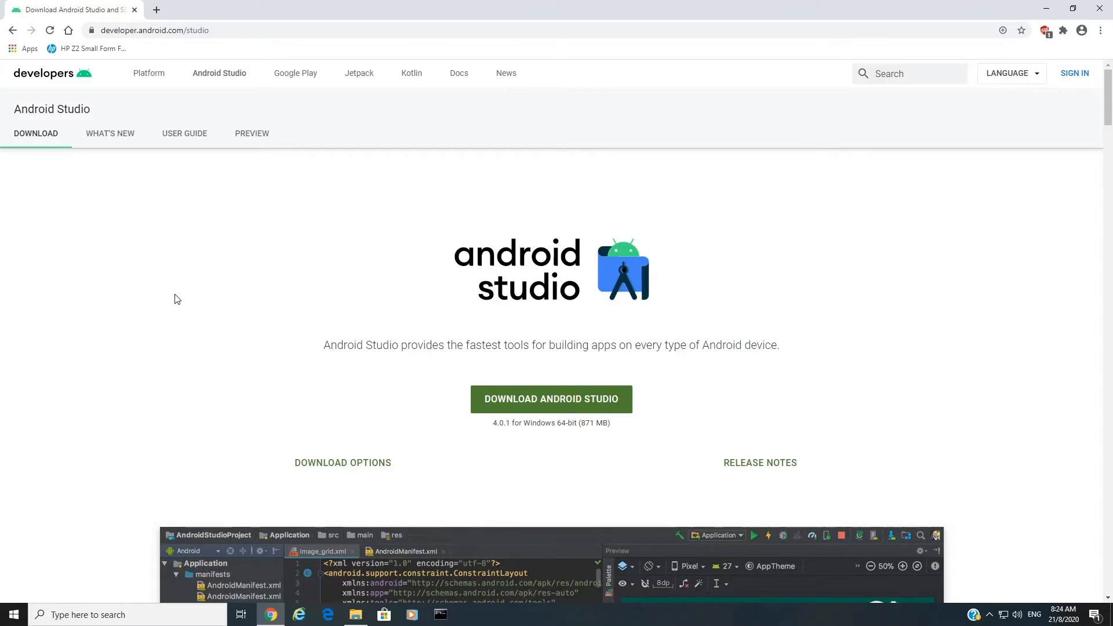
Agree to the terms and conditions and download Android Studio 4.0.1 for Windows.
scroll(402, 292, "down", 1)
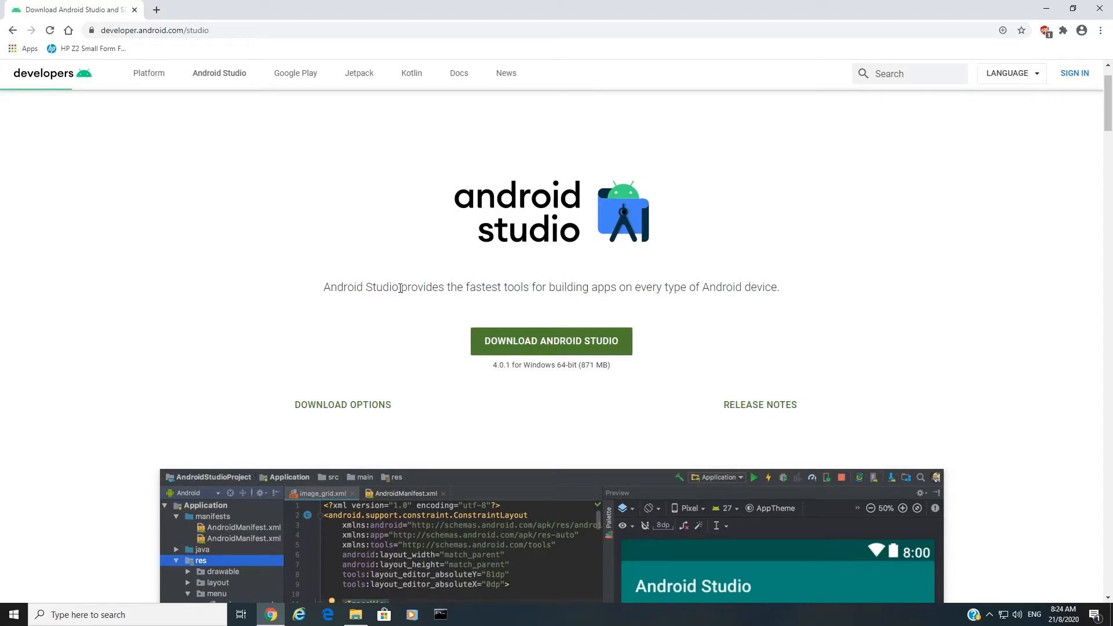
left_click(528, 350)
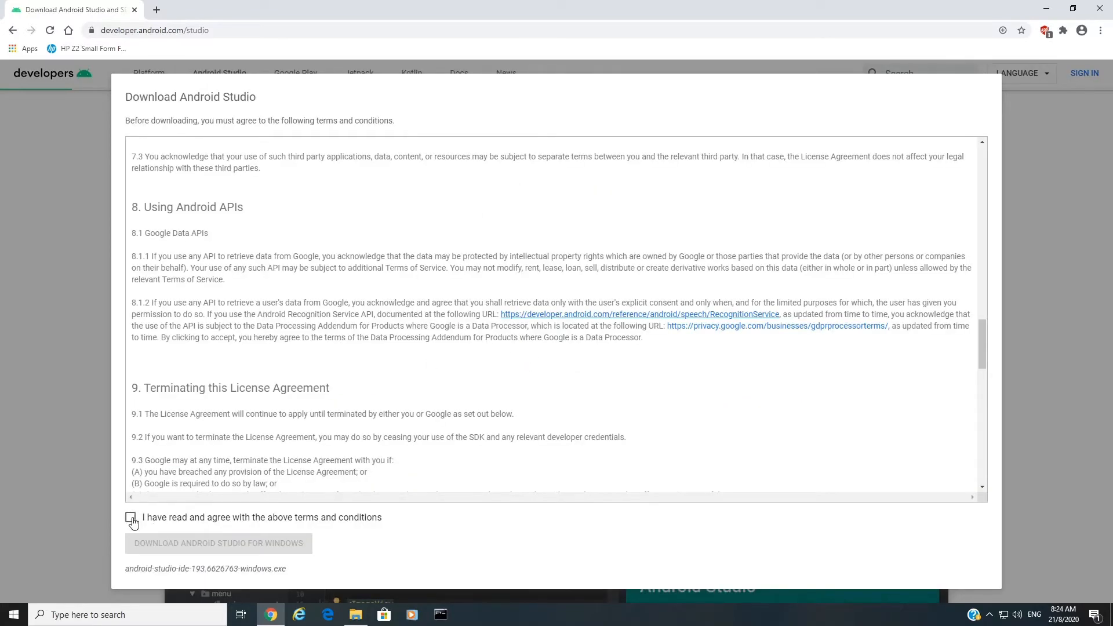
scroll(328, 402, "down", 8)
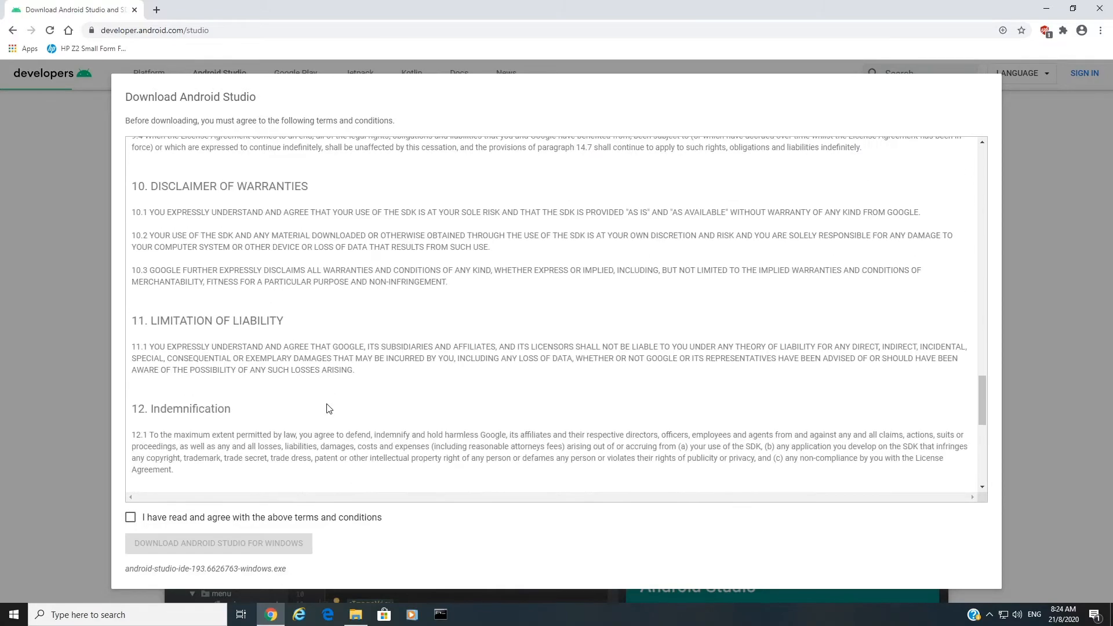
scroll(327, 406, "down", 10)
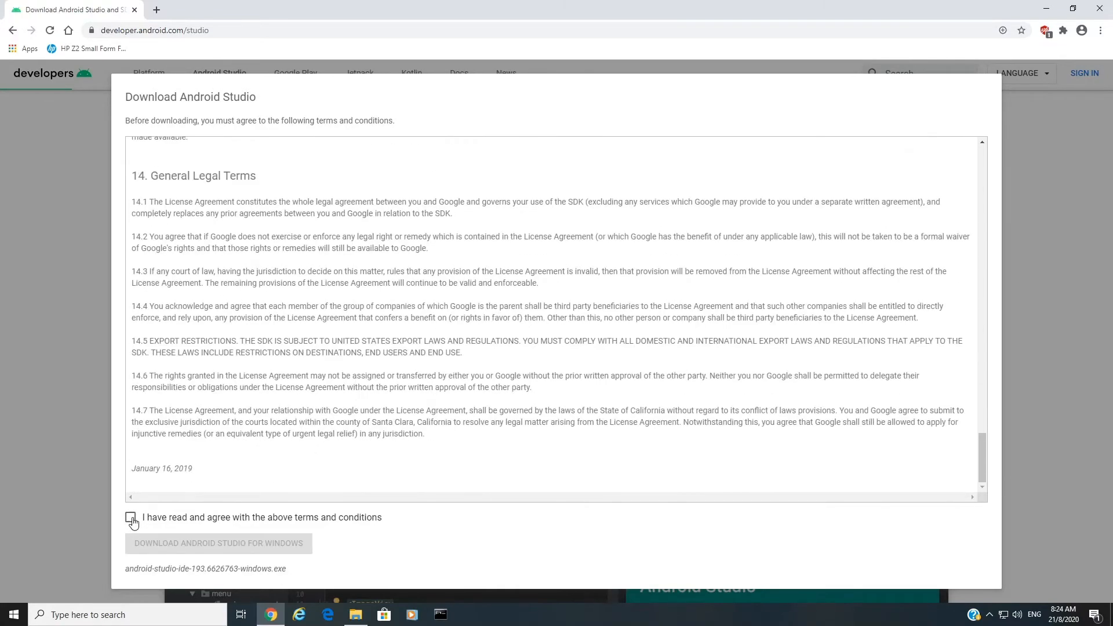
left_click(131, 518)
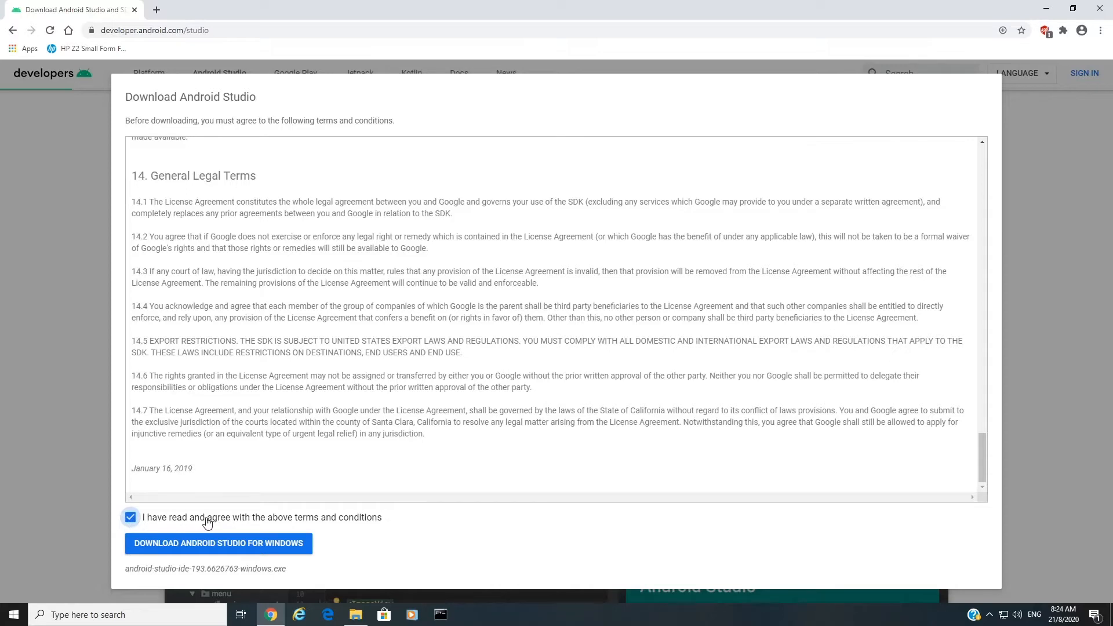
left_click(211, 544)
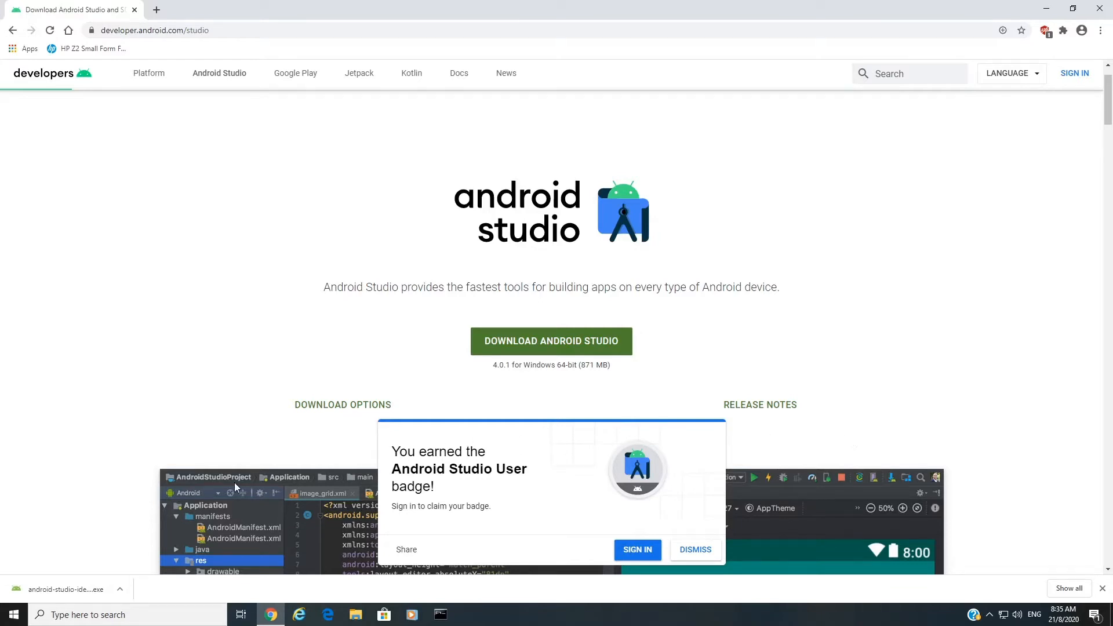
Run the downloaded Android Studio installer, minimize the browser, and proceed past the setup welcome page.
left_click(82, 589)
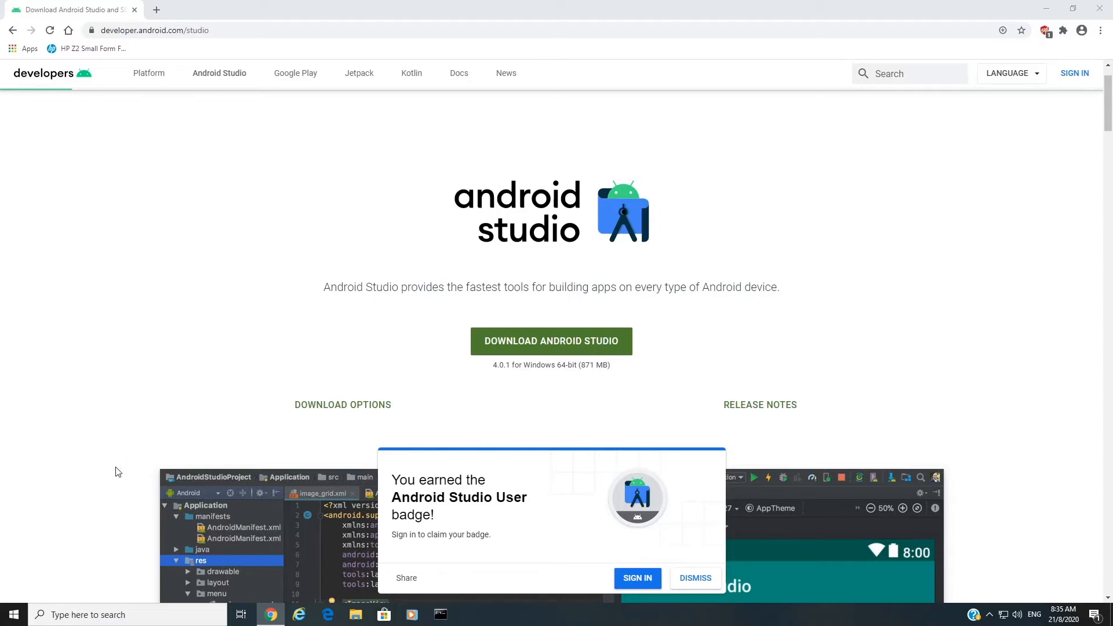
left_click(272, 618)
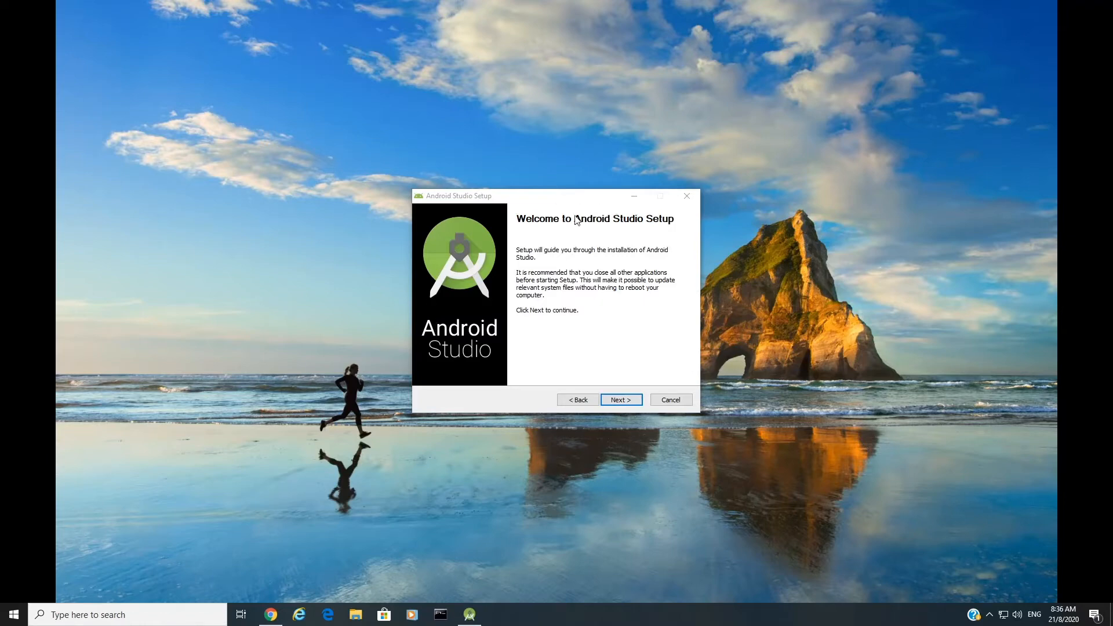
left_click(621, 400)
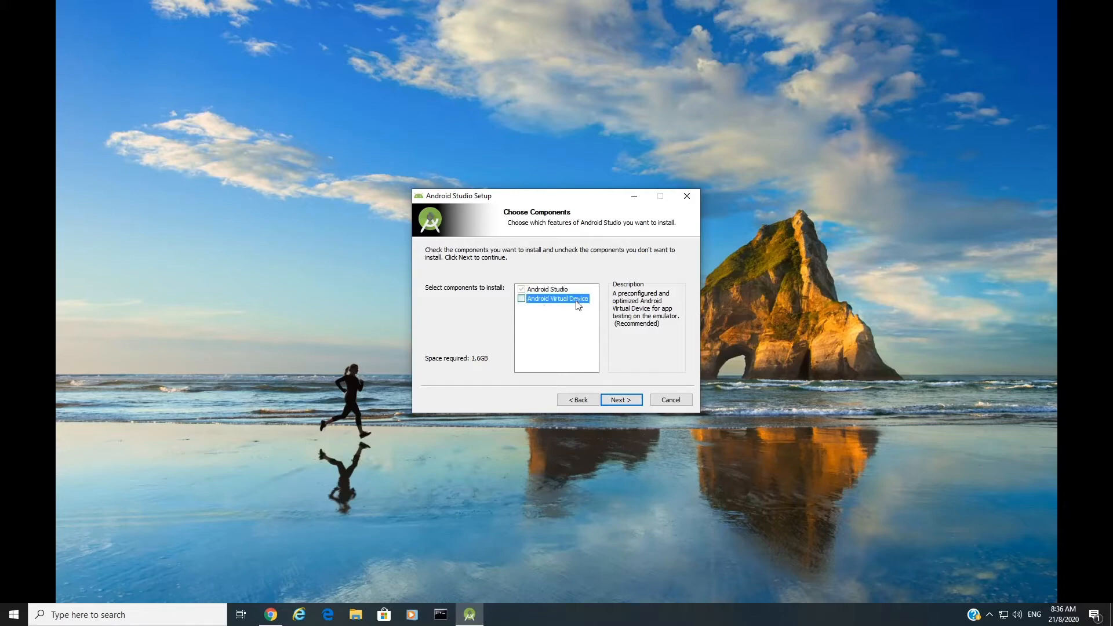
Include the Android Virtual Device component alongside Android Studio and confirm the component selection.
left_click(522, 300)
left_click(524, 300)
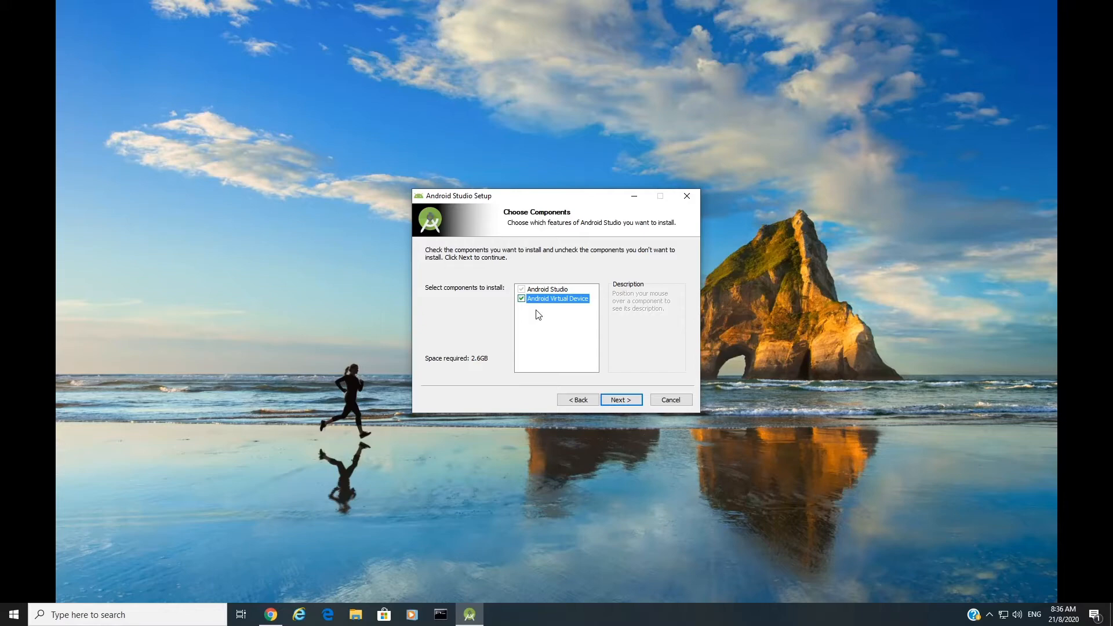
left_click(634, 404)
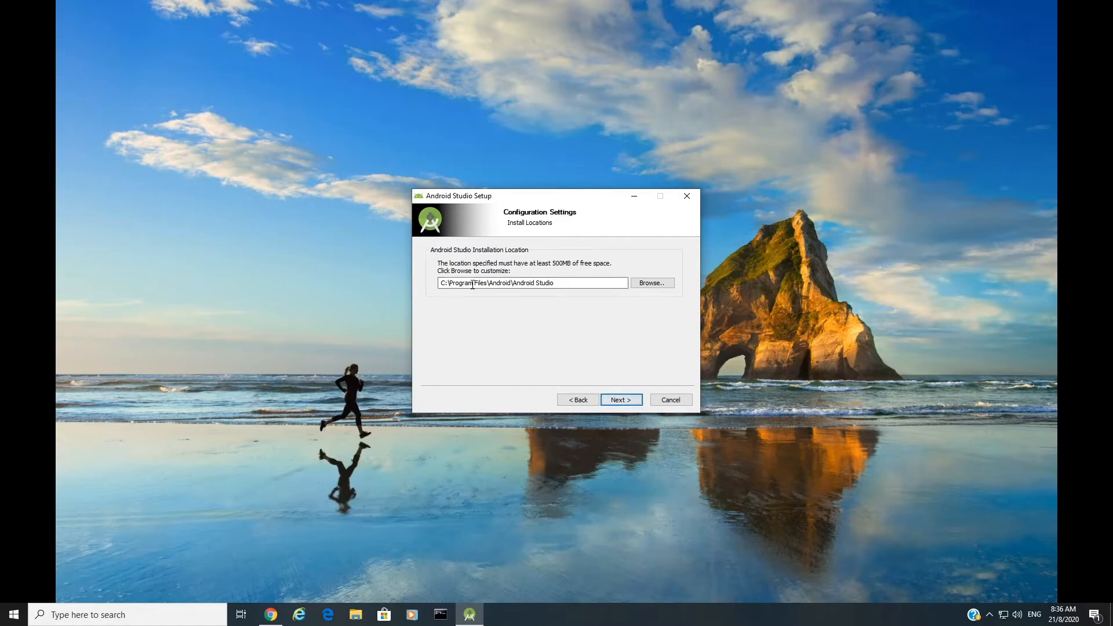
Install Android Studio with the default location and Start Menu folder, and finish setup with Start Android Studio enabled.
left_click(626, 405)
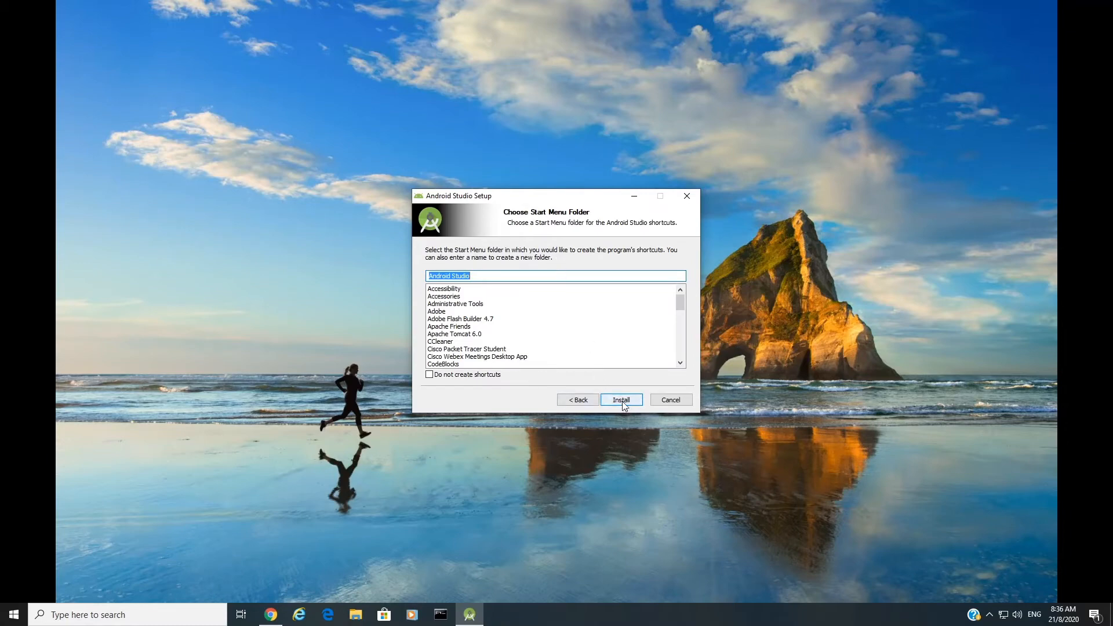
left_click(622, 404)
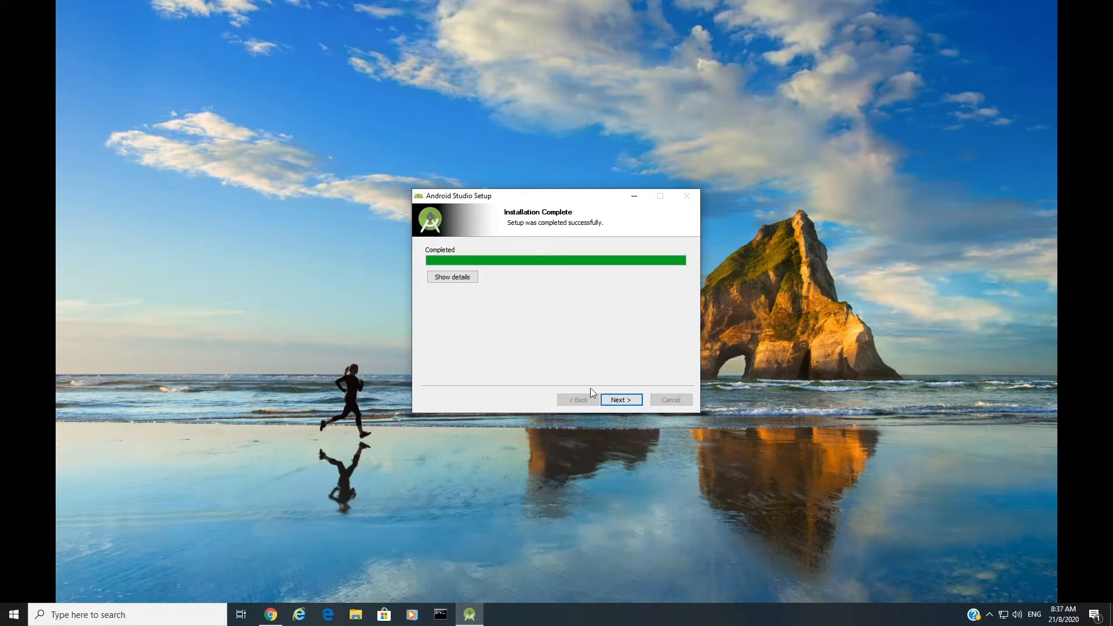
left_click(630, 400)
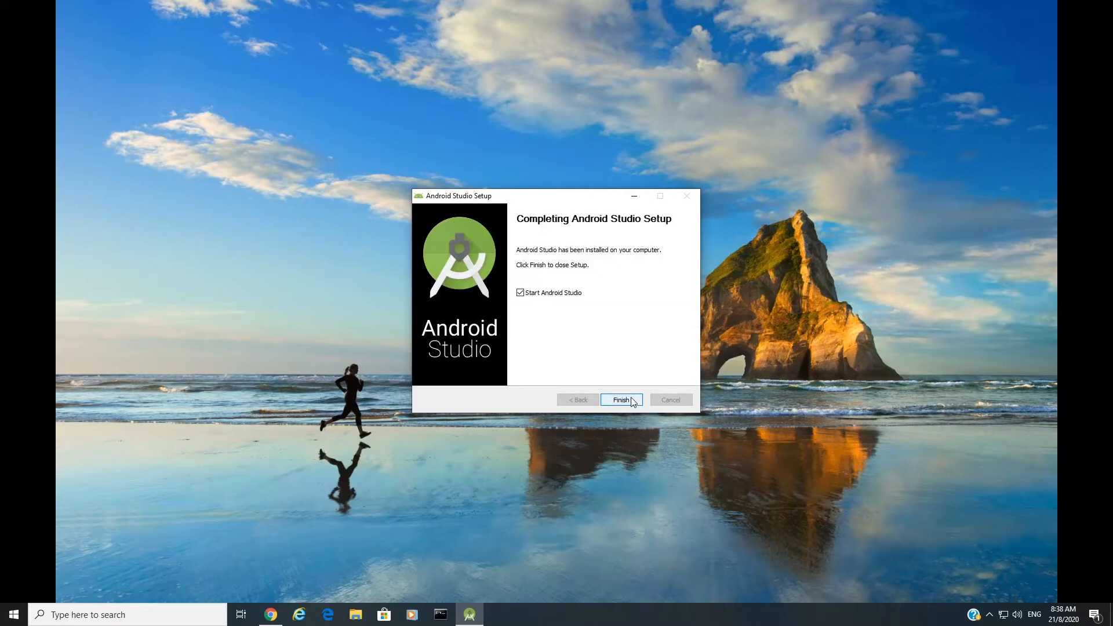
left_click(615, 400)
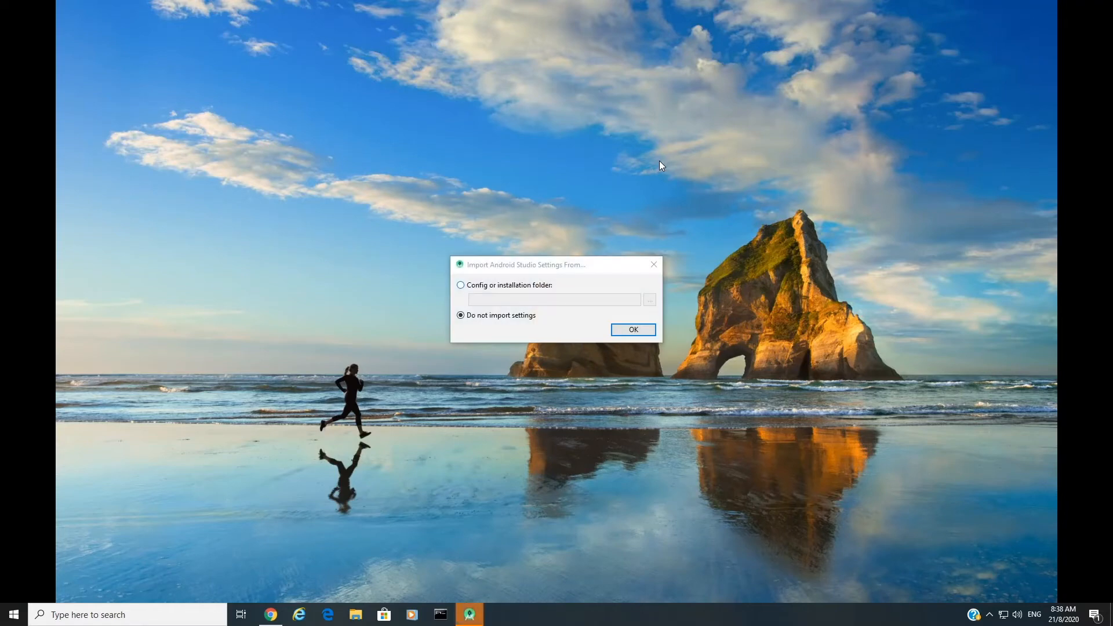
Choose not to import any Android Studio settings and decline sending usage statistics to Google.
left_click(486, 266)
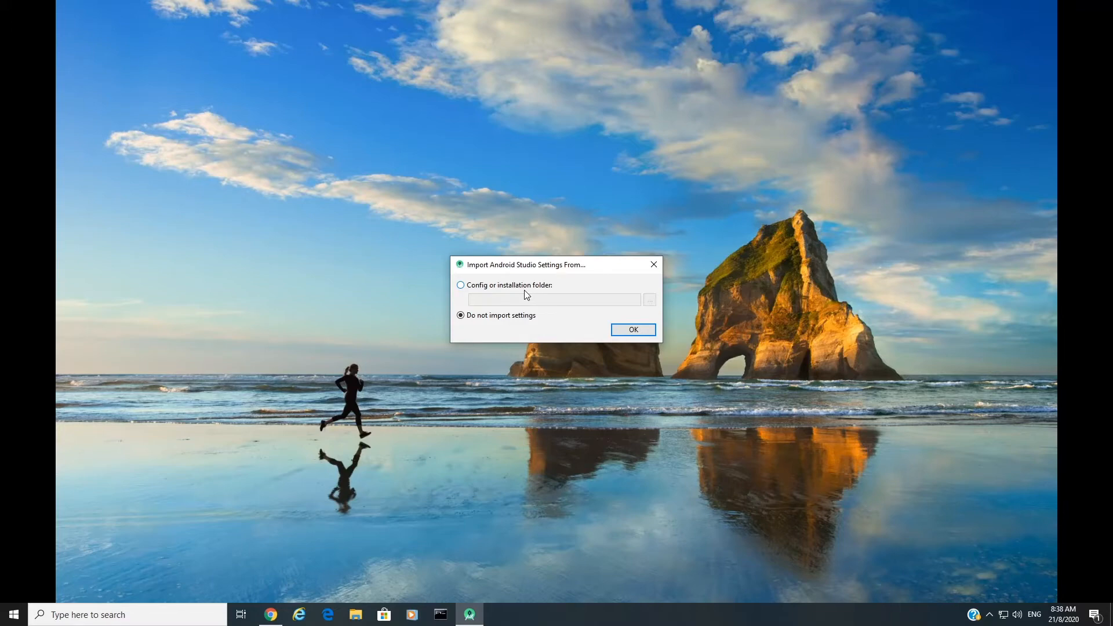
left_click(616, 330)
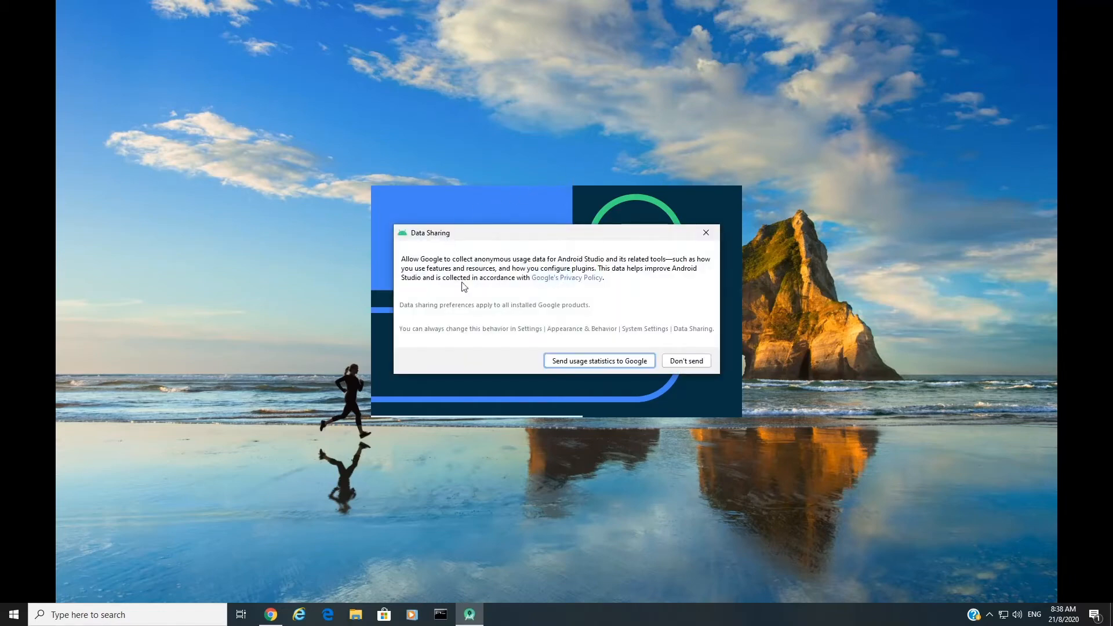
left_click(686, 360)
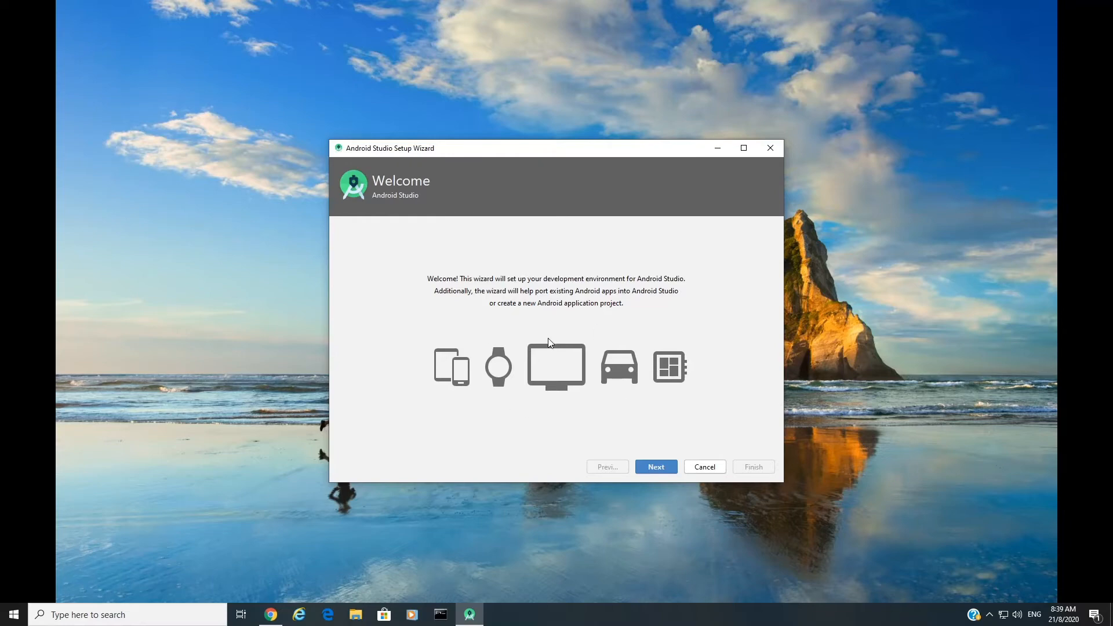
Choose the Standard install type in the setup wizard, preview the Darcula theme, and settle on the Light theme.
left_click(654, 465)
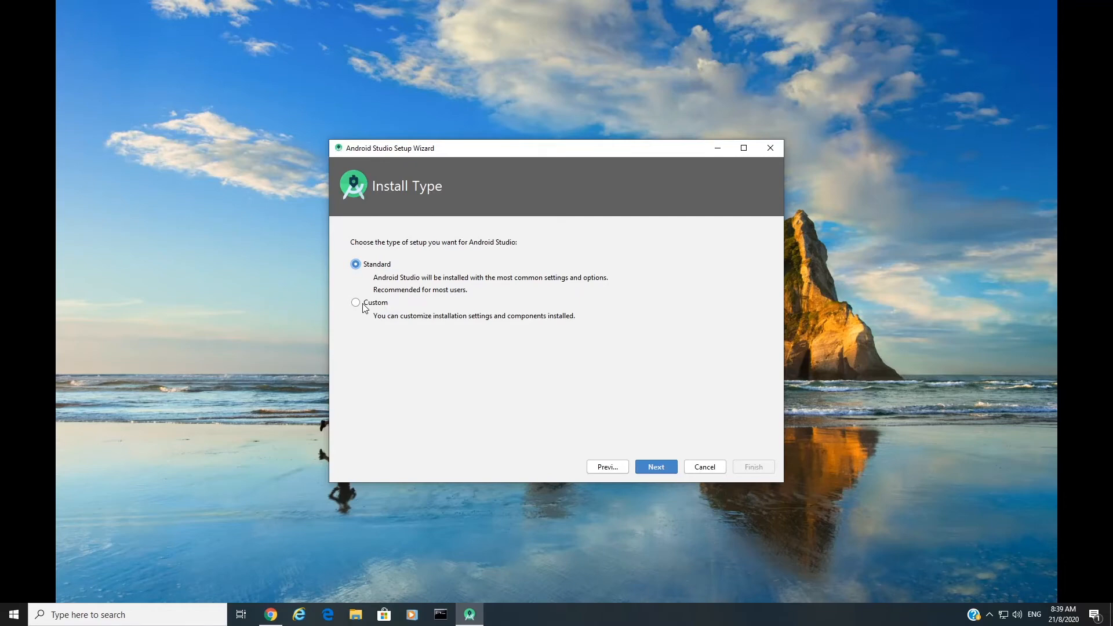
left_click(658, 469)
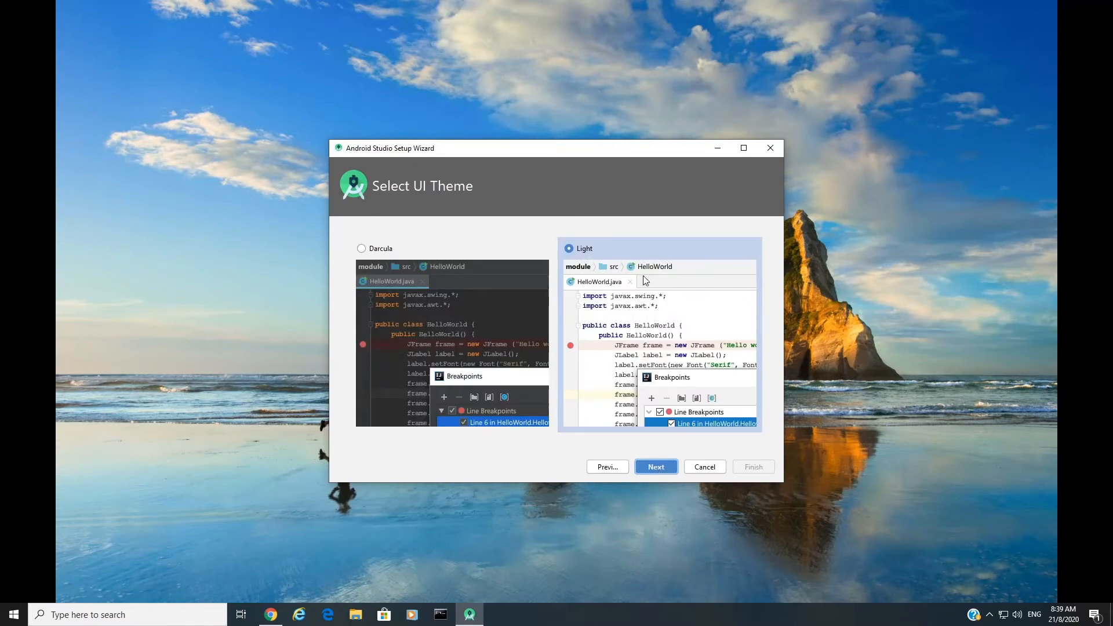
left_click(367, 250)
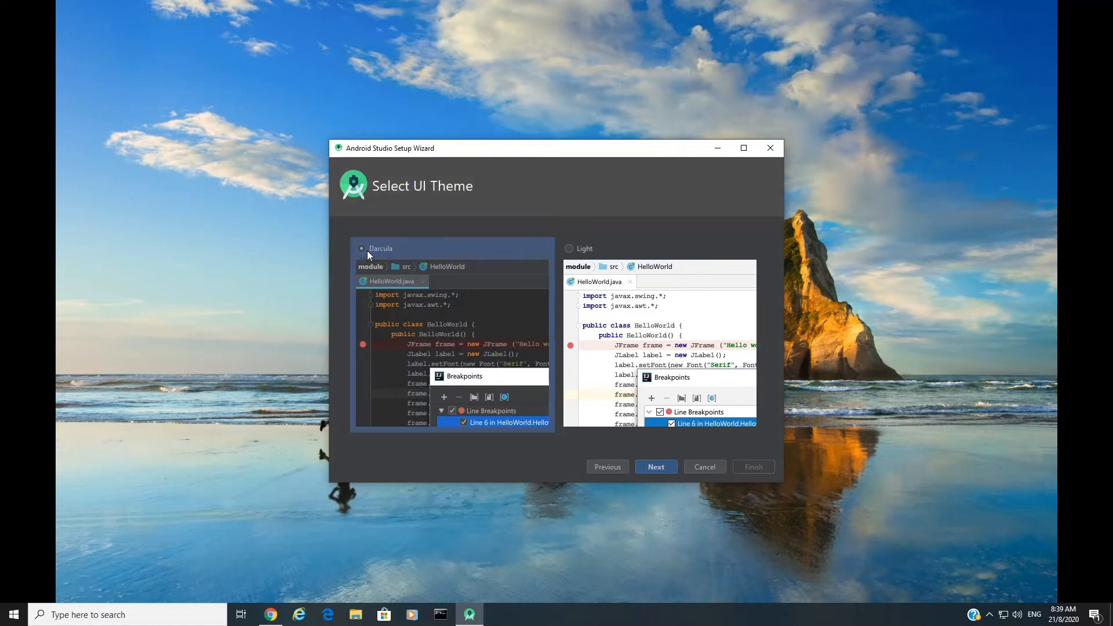
left_click(569, 248)
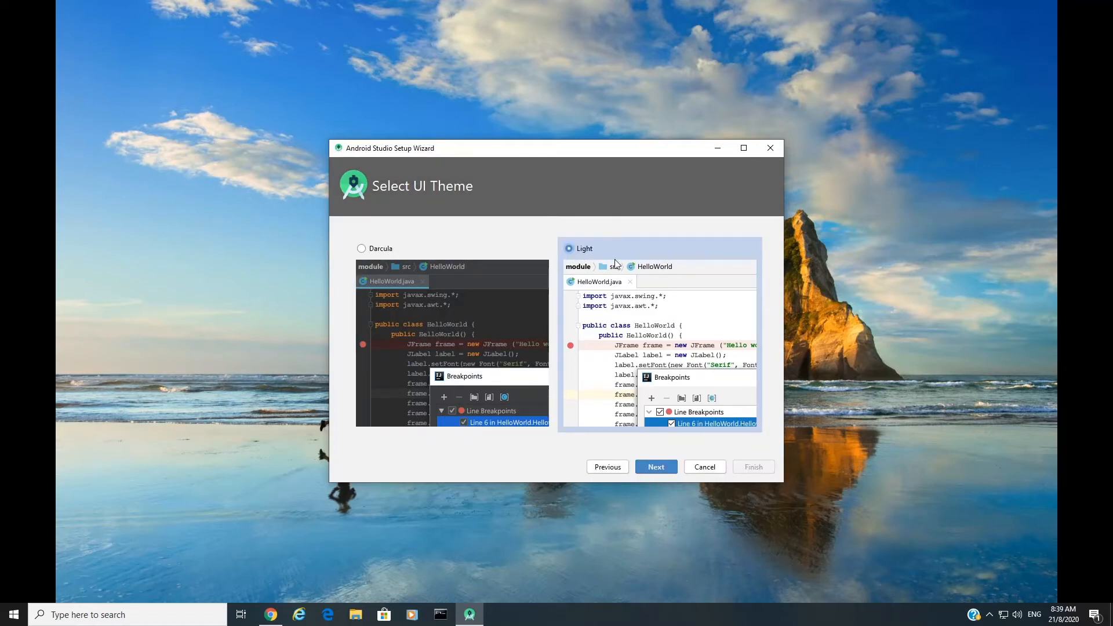
left_click(663, 468)
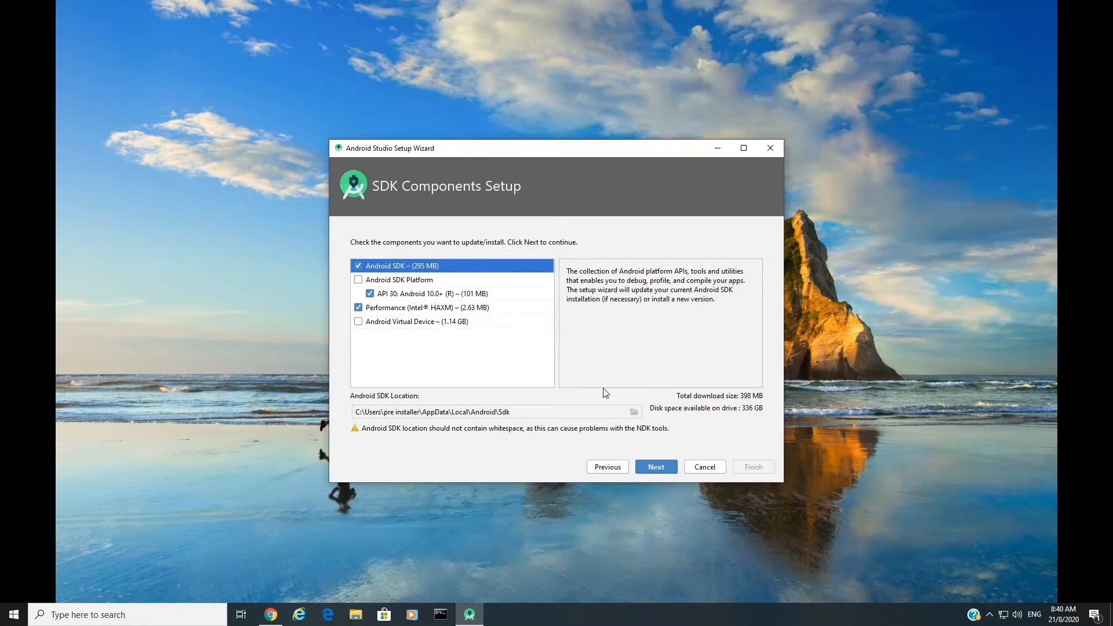
Accept the preselected SDK components, review the settings summary, download the components, and finish the setup wizard.
left_click(646, 464)
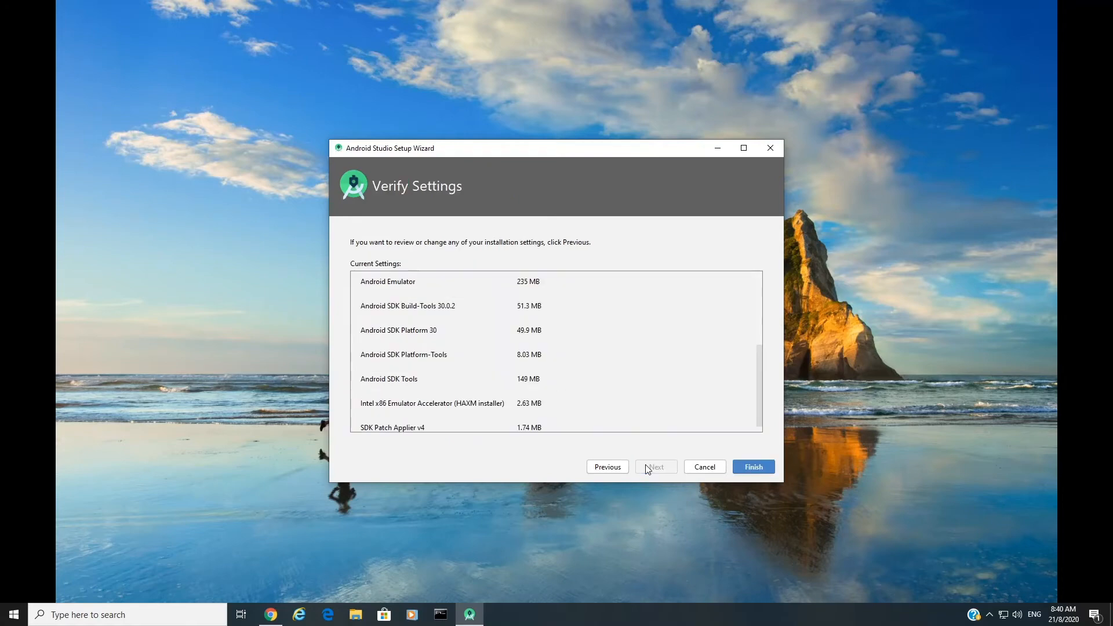
scroll(507, 356, "down", 1)
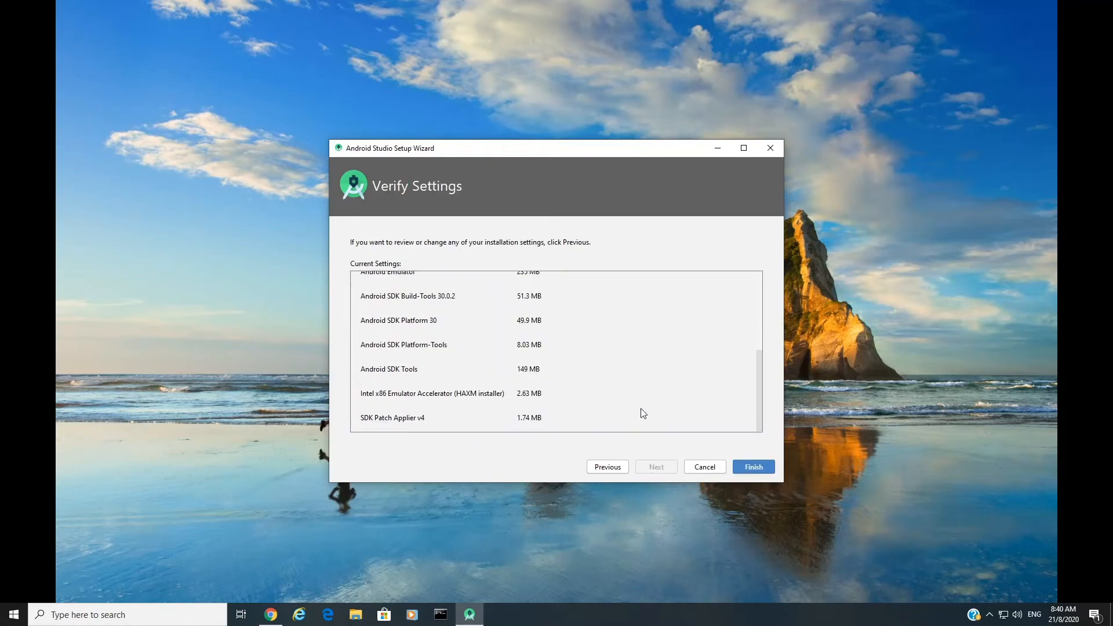
left_click(748, 467)
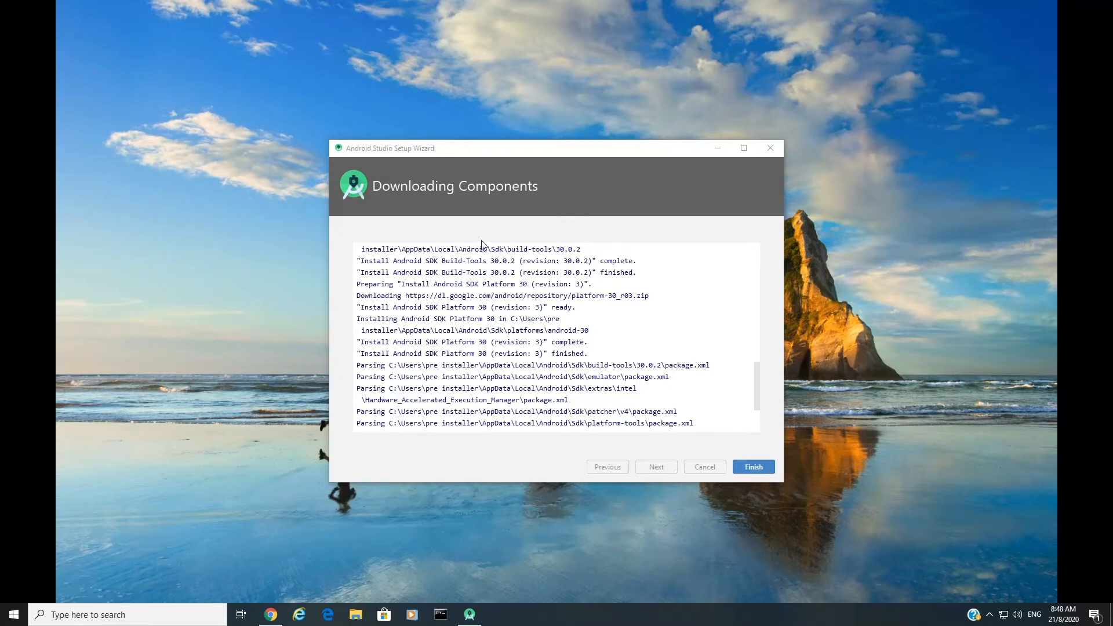
left_click(750, 467)
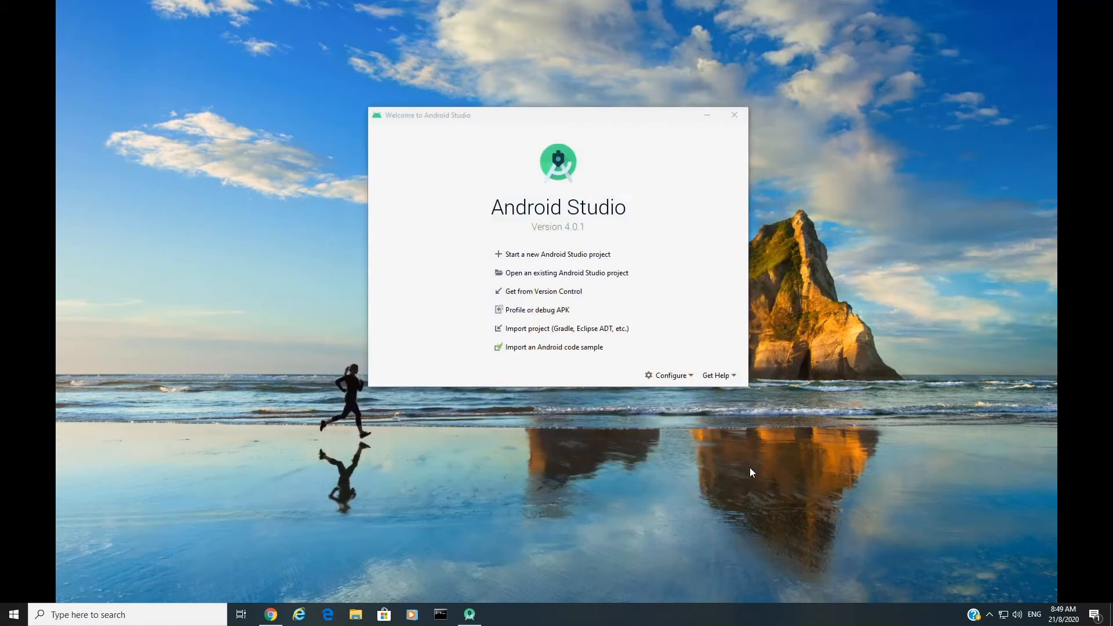
Open the SDK Manager and examine which Android SDK platforms and API levels are installed.
left_click(596, 119)
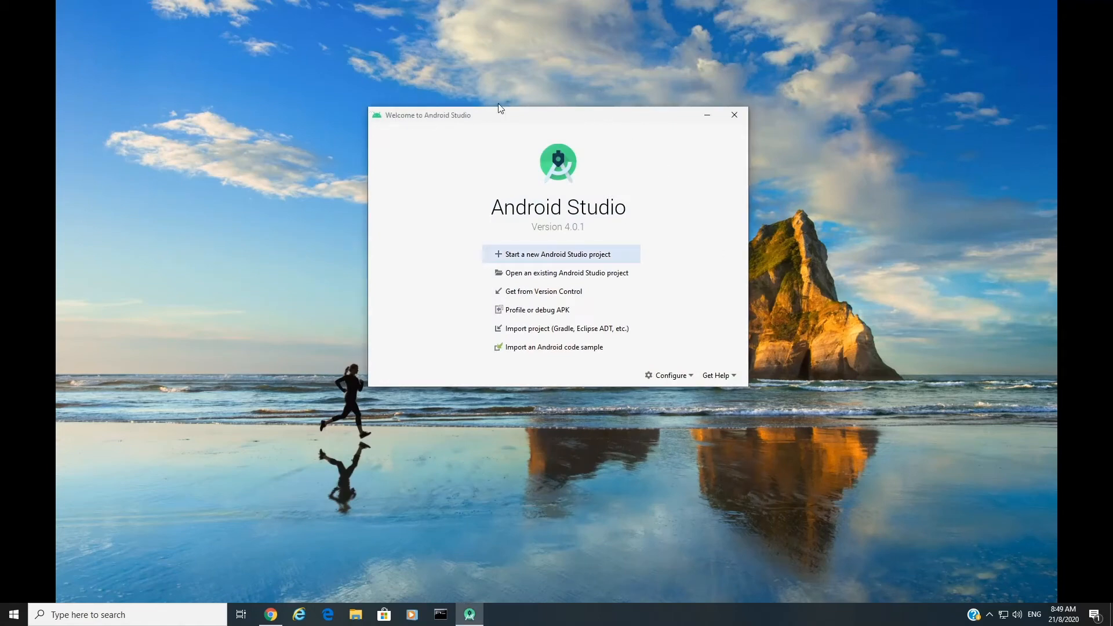
left_click_drag(627, 116, 590, 134)
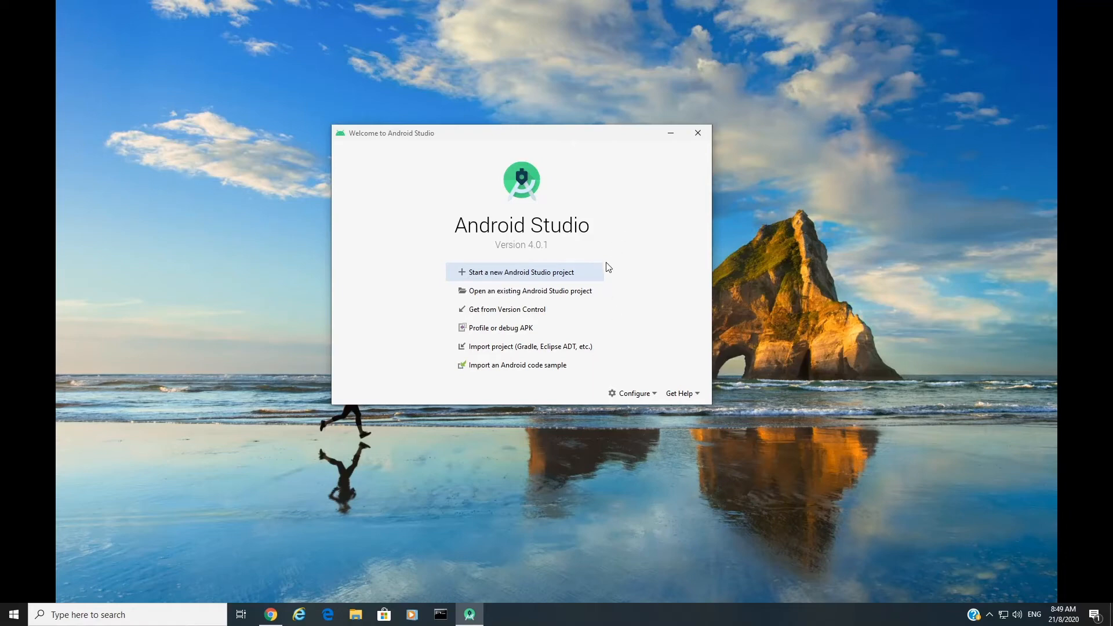
left_click(650, 396)
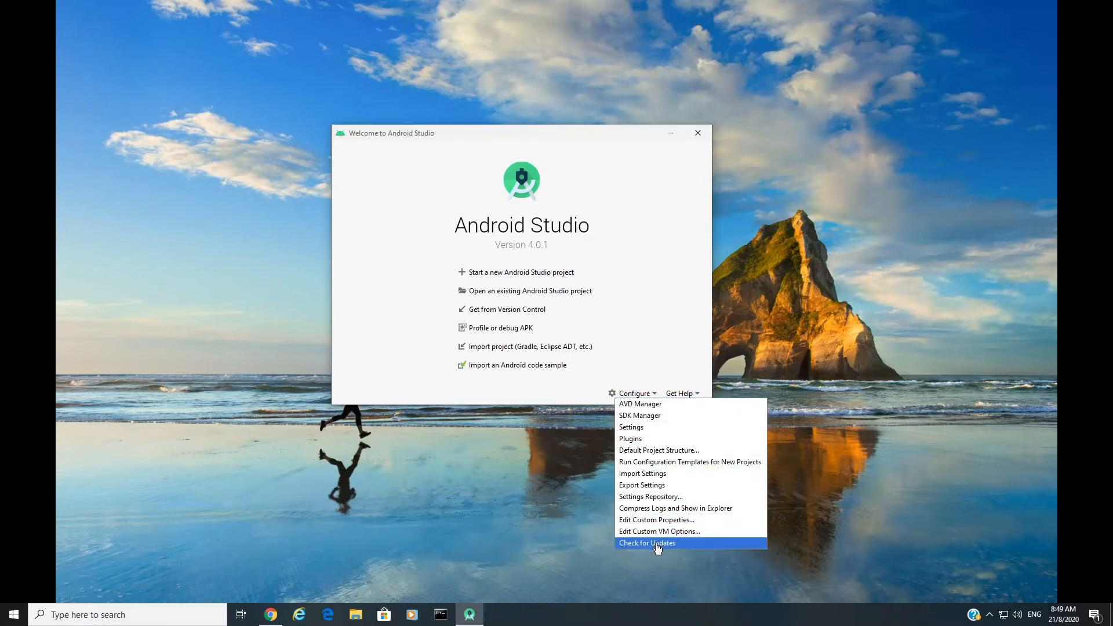
left_click(642, 416)
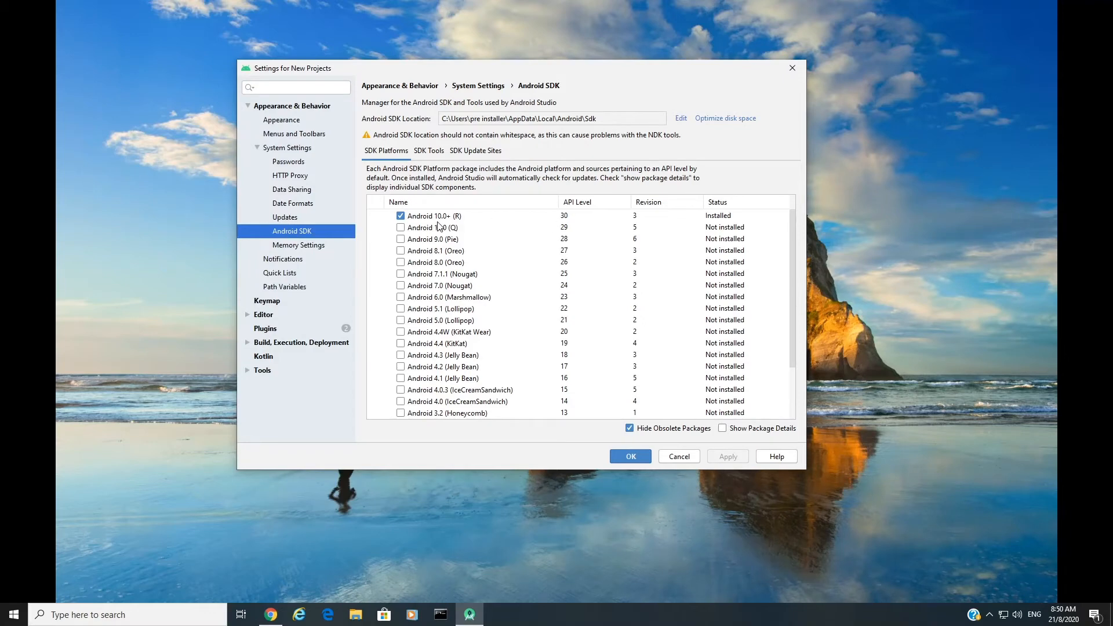
left_click(572, 219)
left_click_drag(789, 245, 784, 200)
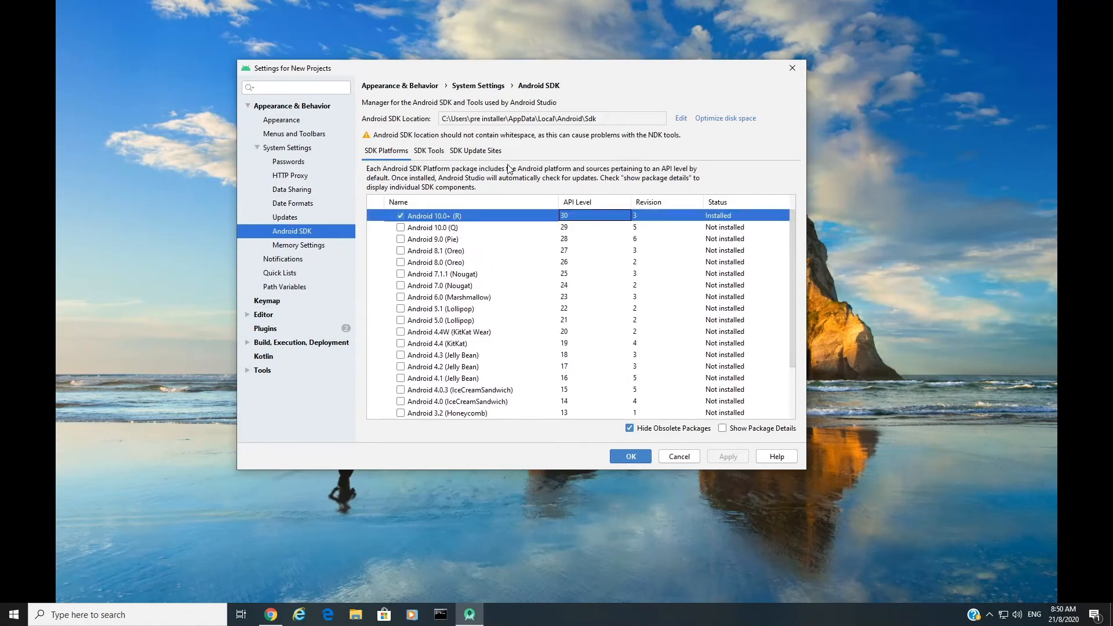
Examine the SDK Tools list, including Android Emulator, Android SDK Platform-Tools and Intel x86 Emulator Accelerator (HAXM installer).
left_click(442, 154)
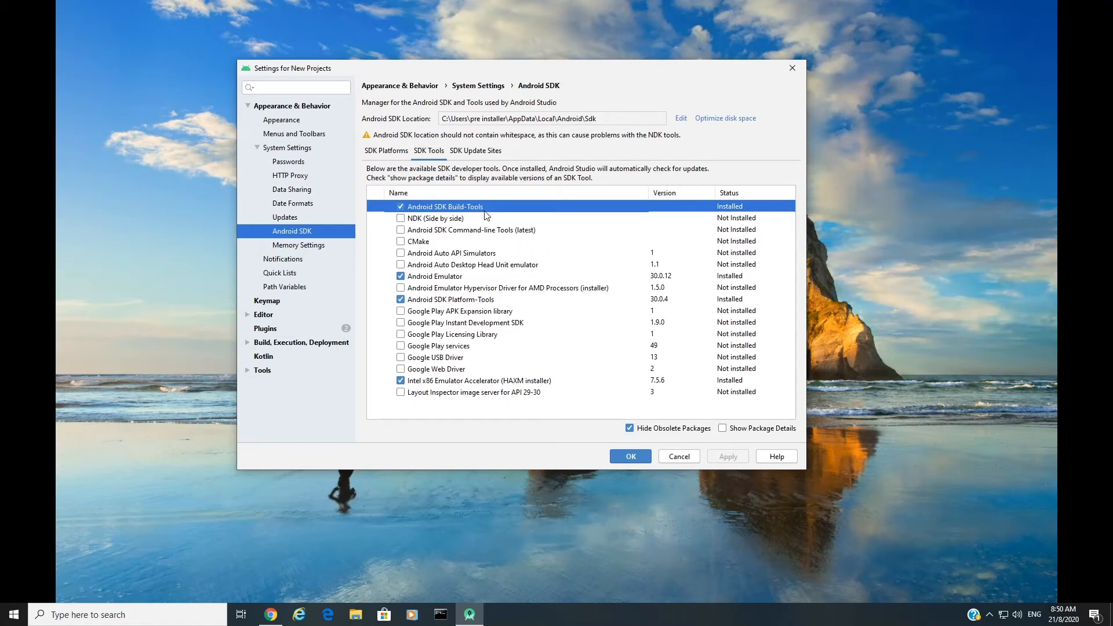
left_click(457, 278)
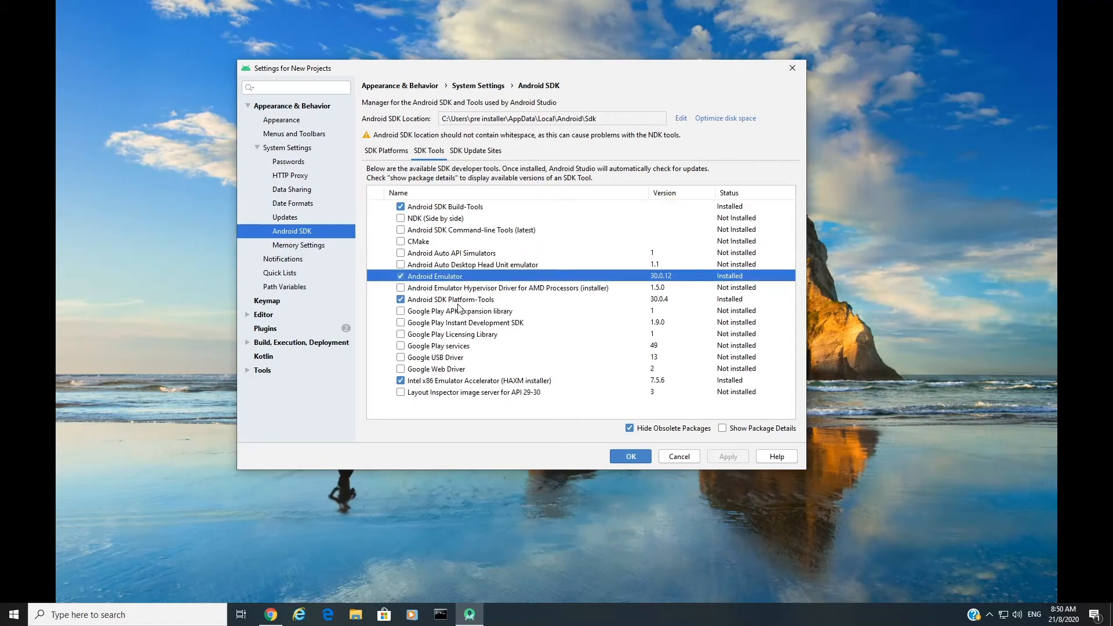
left_click(458, 302)
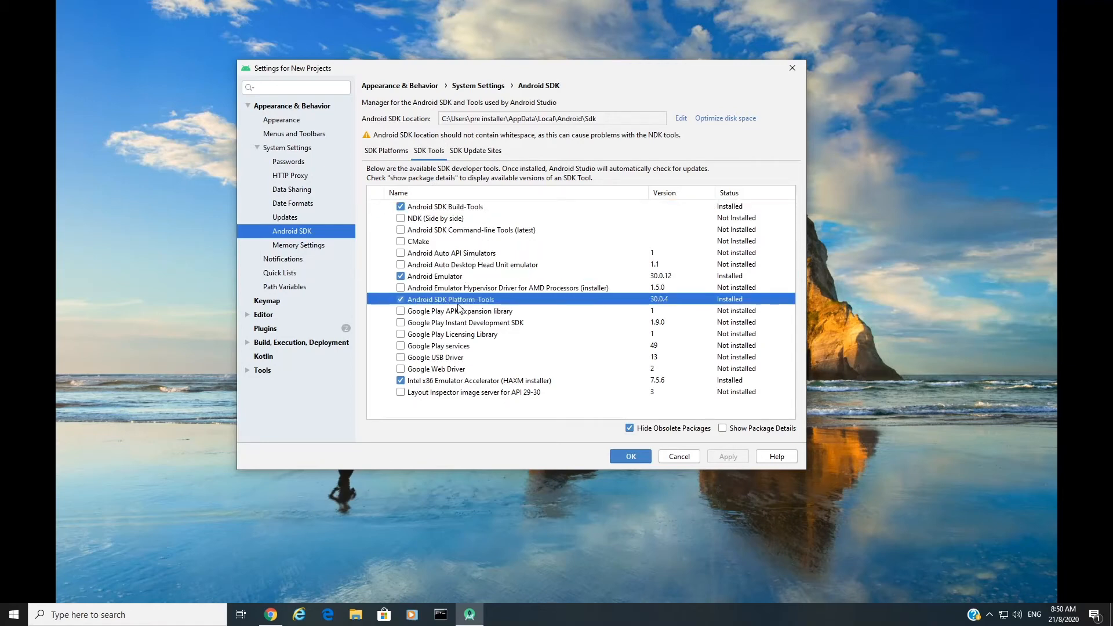
left_click(525, 384)
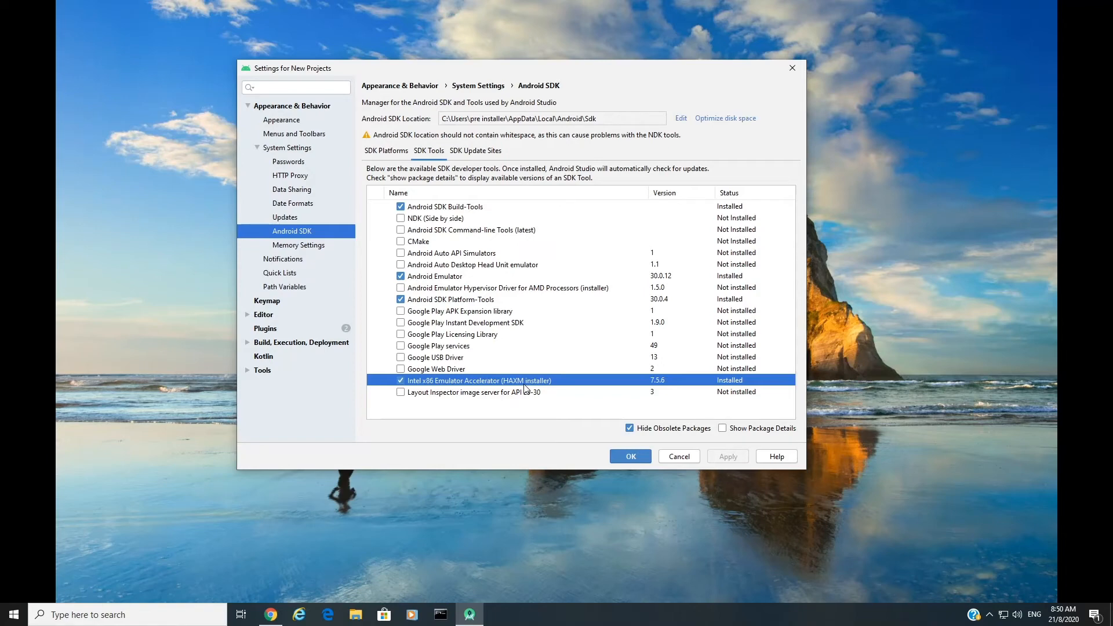
Review the SDK update sites from Android Repository down to Intel HAXM, revisit the SDK platforms, and close the SDK settings.
left_click(472, 152)
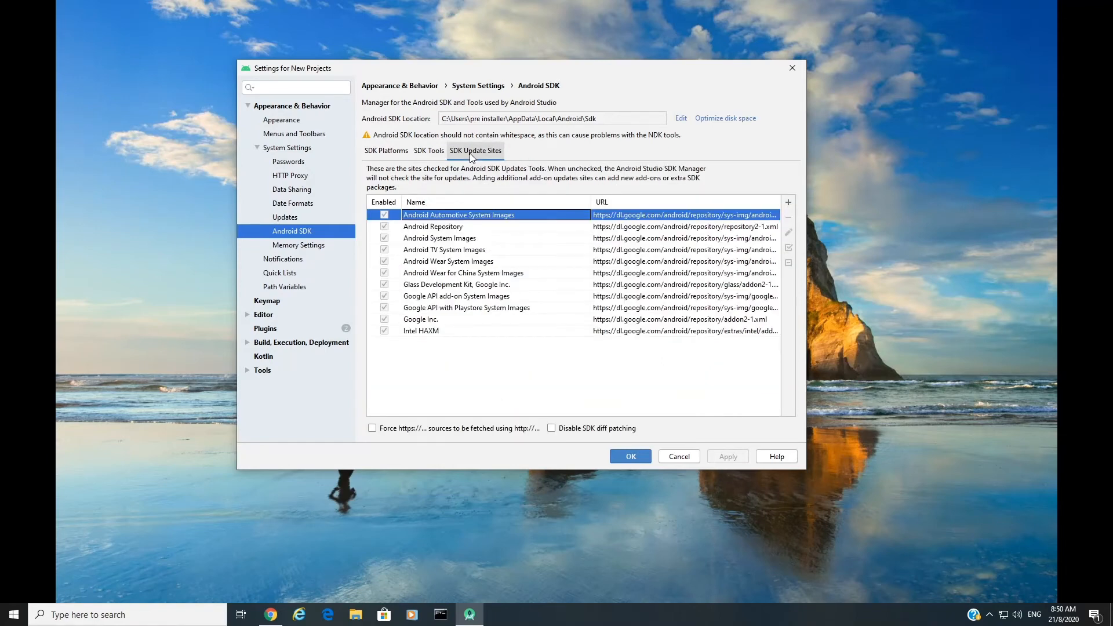
left_click(486, 229)
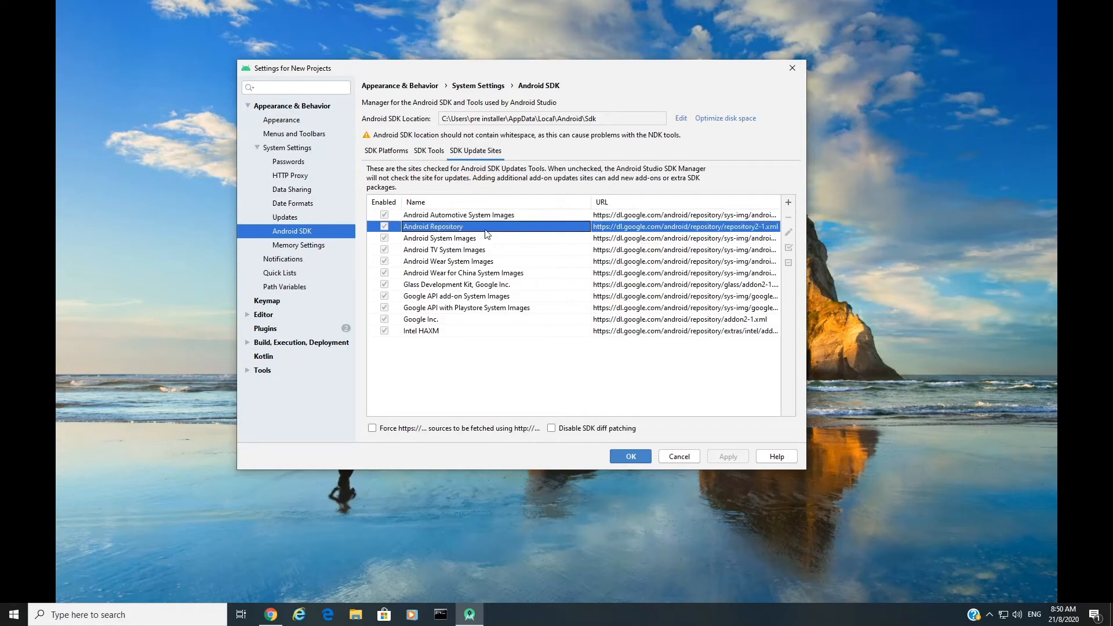
left_click(485, 238)
left_click(484, 249)
left_click(478, 260)
left_click(474, 274)
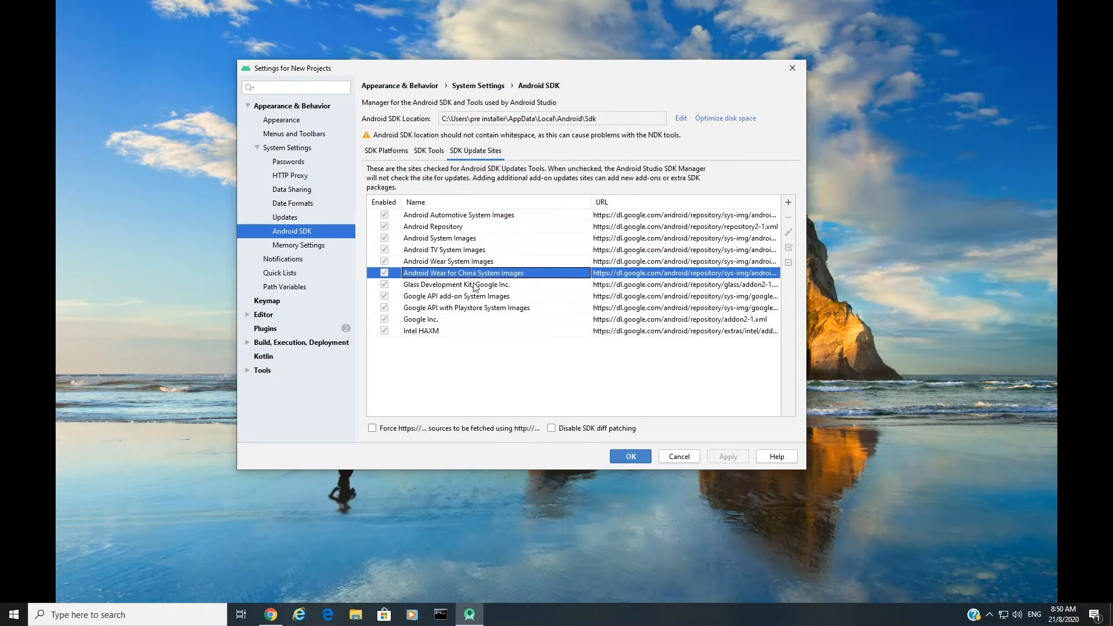
left_click(474, 285)
left_click(467, 297)
left_click(462, 308)
left_click(456, 319)
left_click(448, 330)
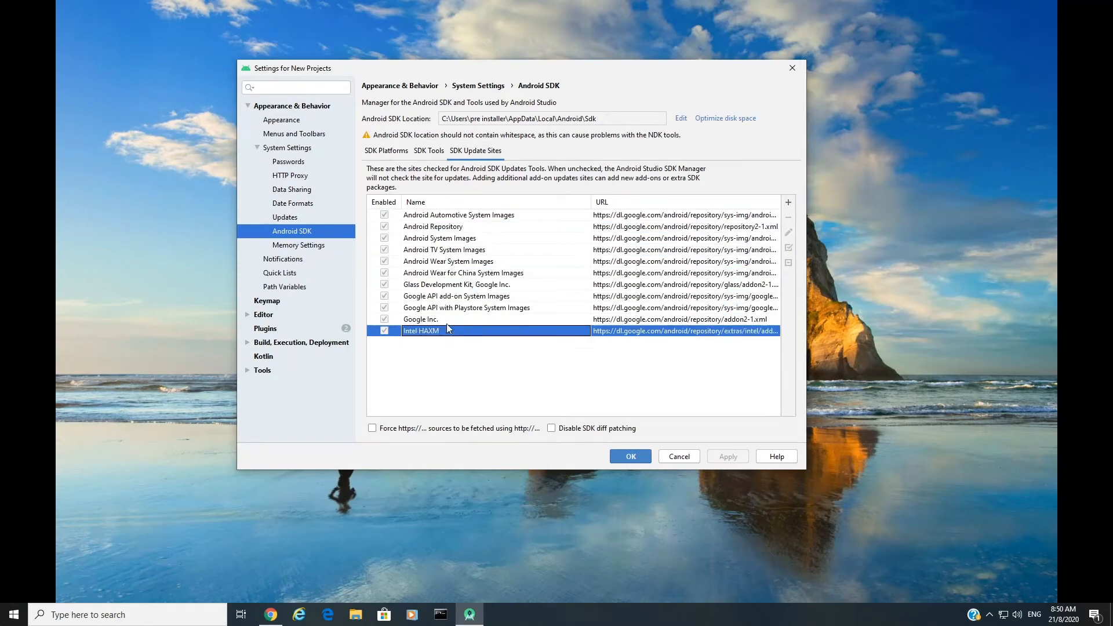
left_click(396, 156)
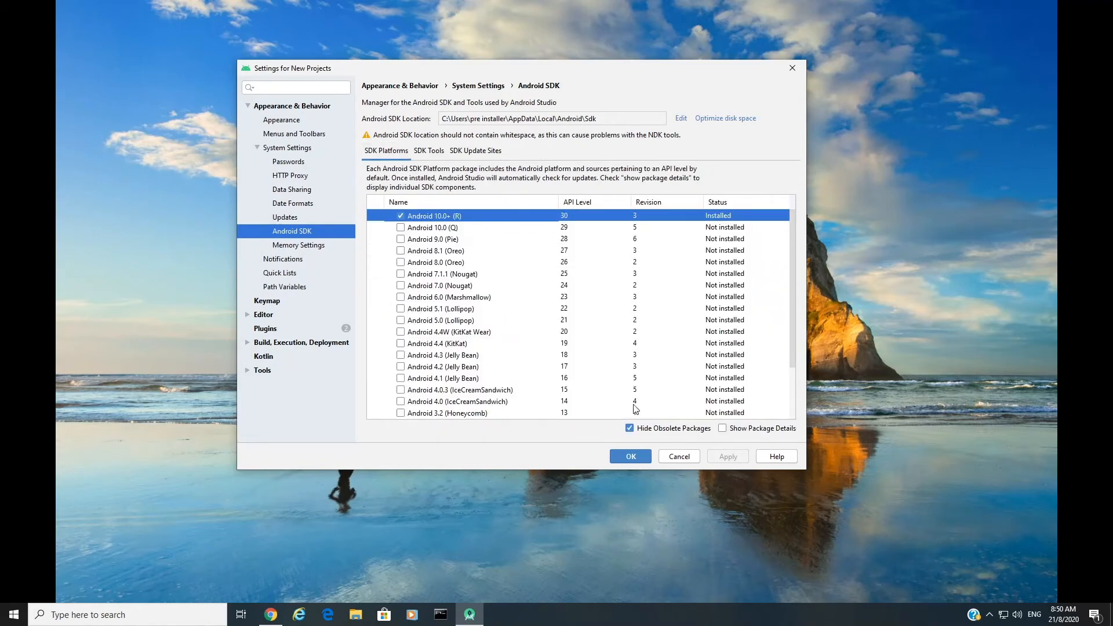
left_click(628, 457)
Open the AVD Manager and start creating a new virtual device.
left_click(632, 394)
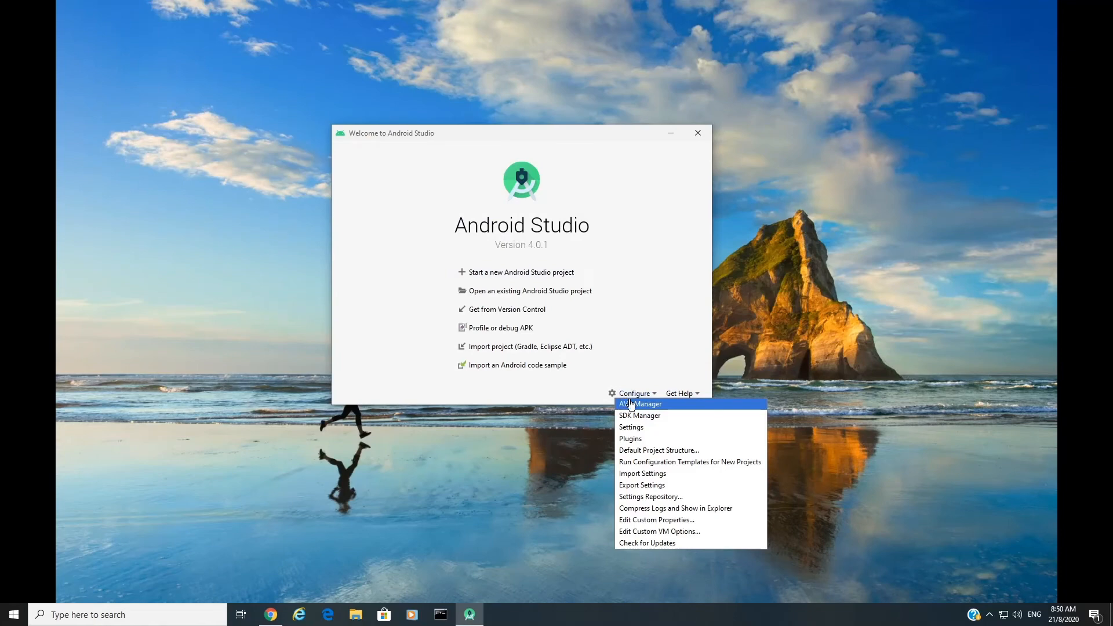
left_click(638, 403)
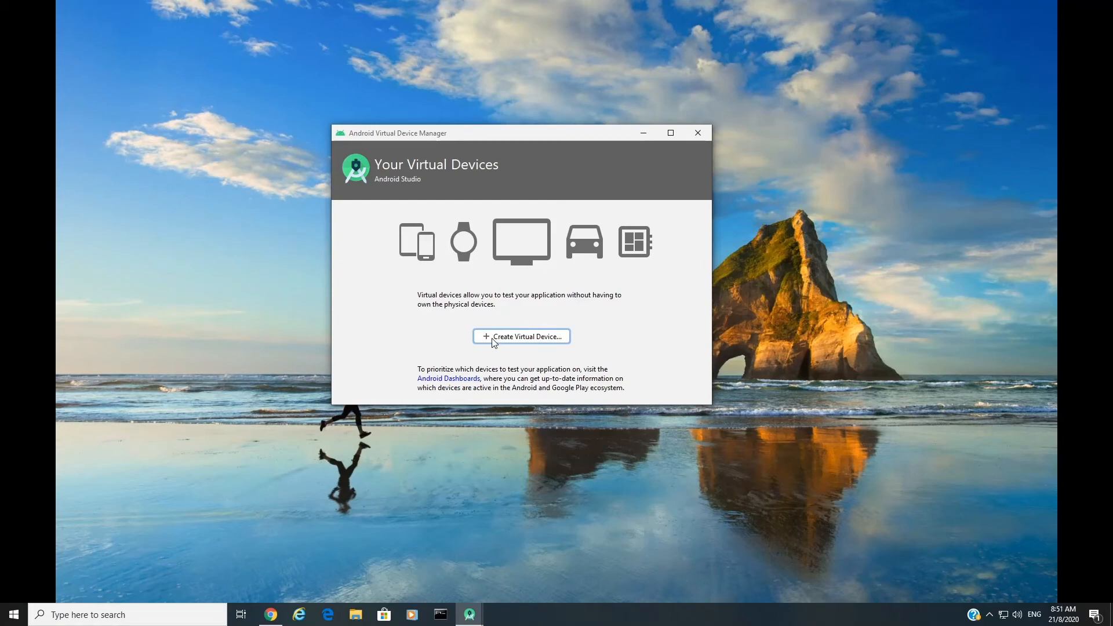
left_click(520, 339)
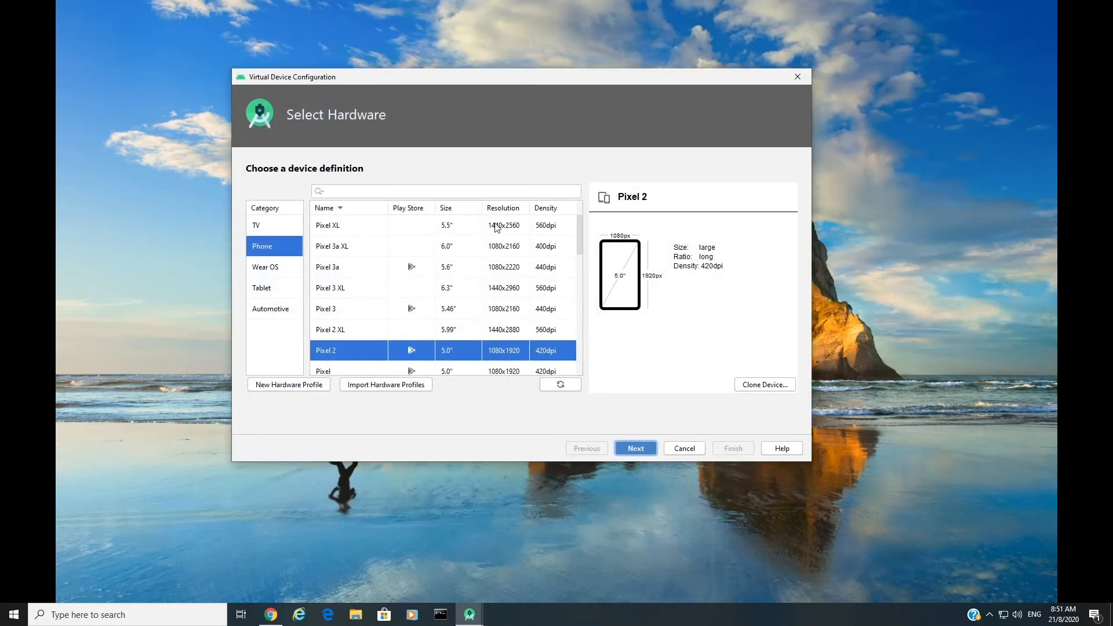
Look through the phone hardware definitions, previewing Pixel XL, Pixel 3a XL, Pixel 3a and Pixel 3 XL.
mouse_move(577, 237)
left_mouse_down()
mouse_move(580, 353)
mouse_move(583, 216)
left_mouse_up()
left_click(343, 231)
left_click(343, 247)
left_click(345, 269)
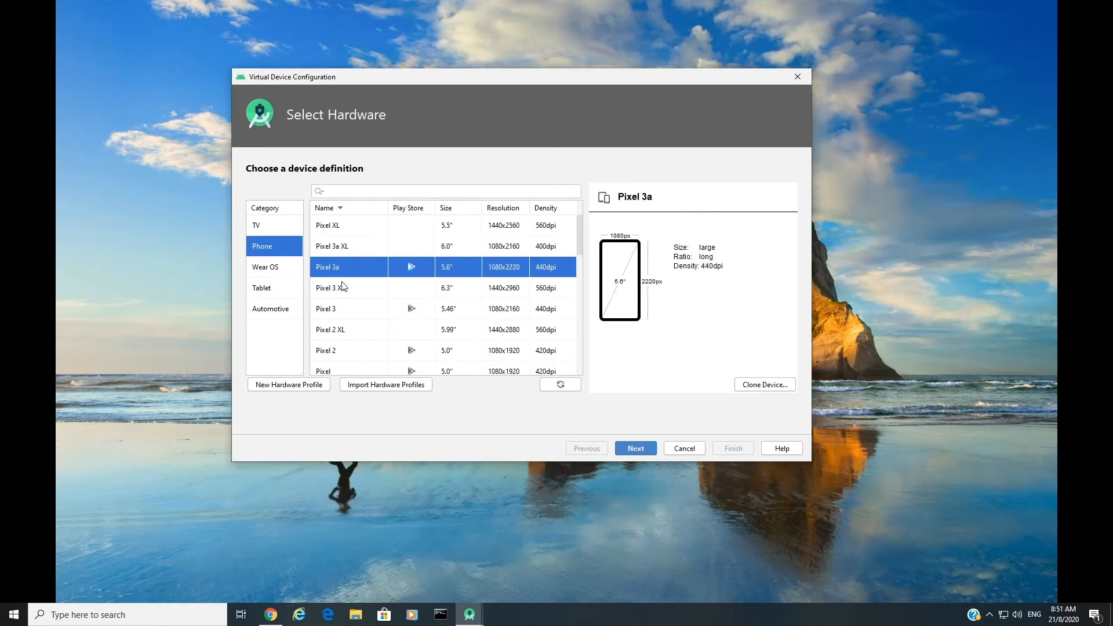
left_click(345, 290)
scroll(346, 311, "down", 2)
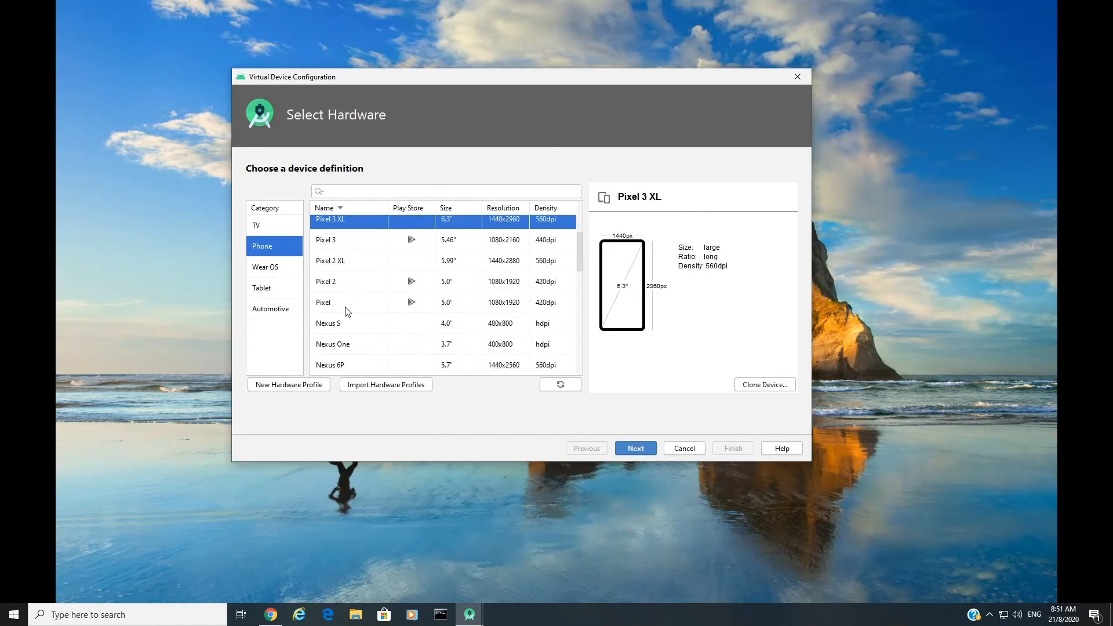
scroll(346, 311, "down", 5)
scroll(347, 311, "up", 5)
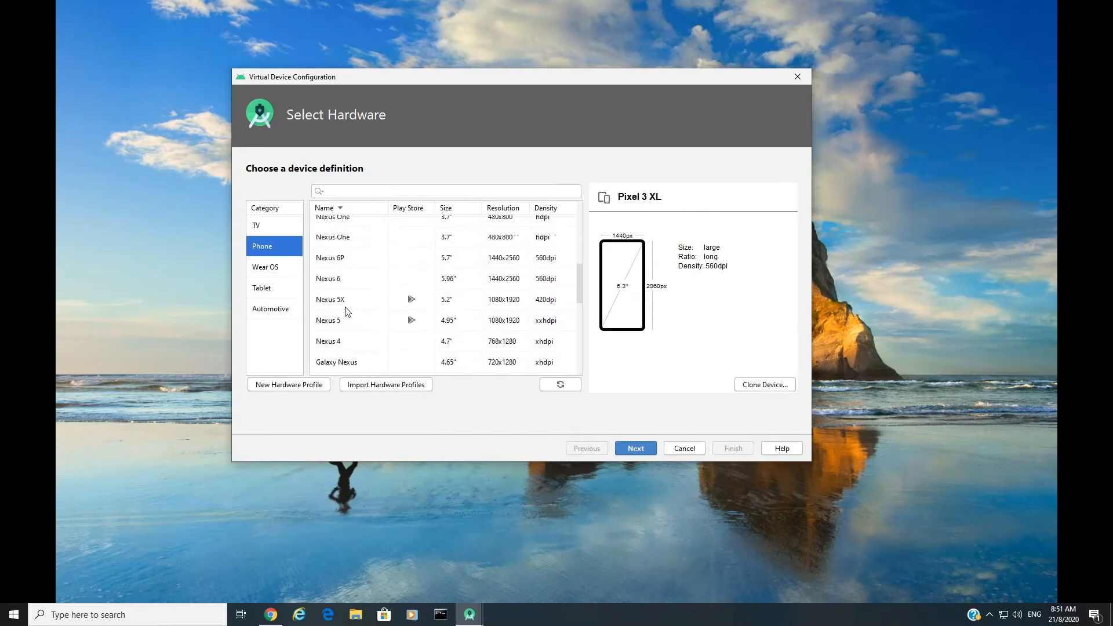
scroll(347, 311, "up", 5)
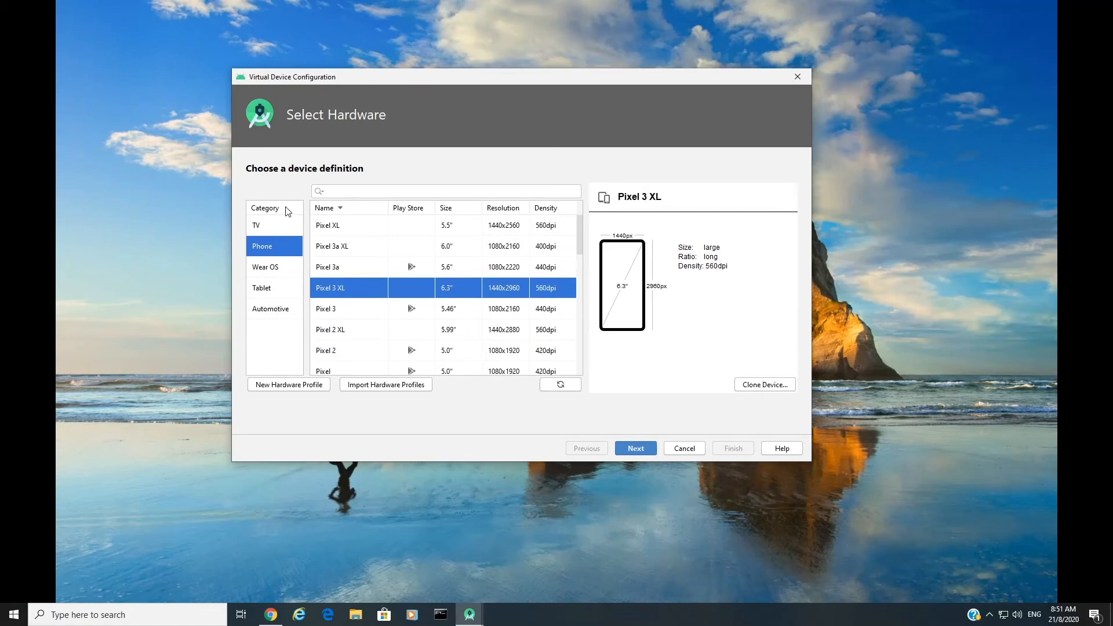
Review the TV, Wear OS, Tablet and Automotive device categories, and return to the Phone category.
left_click(267, 228)
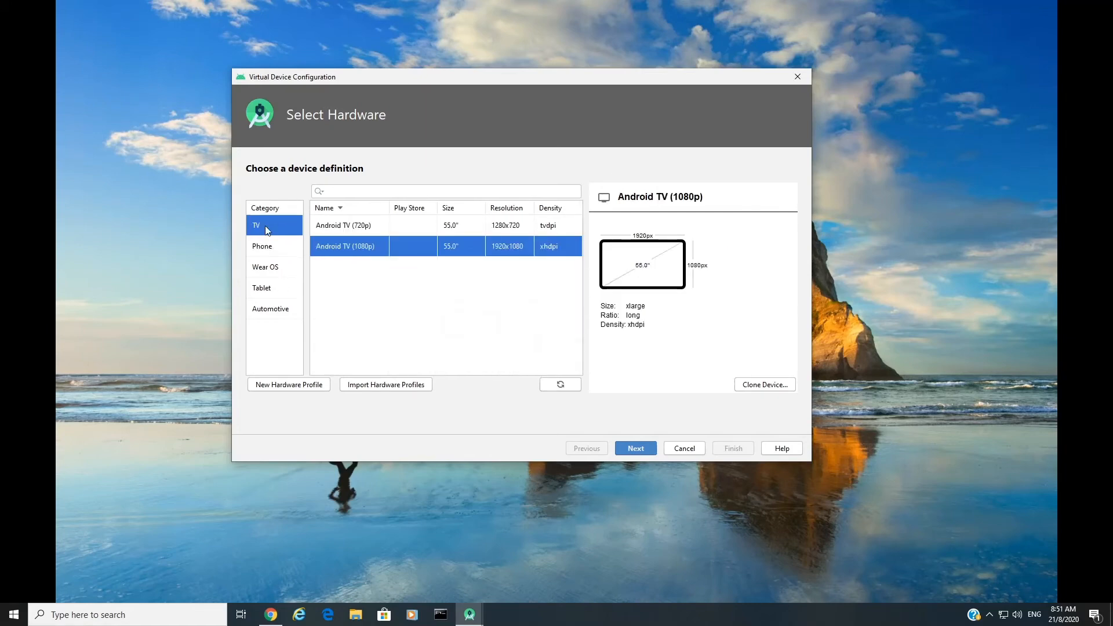
left_click(271, 269)
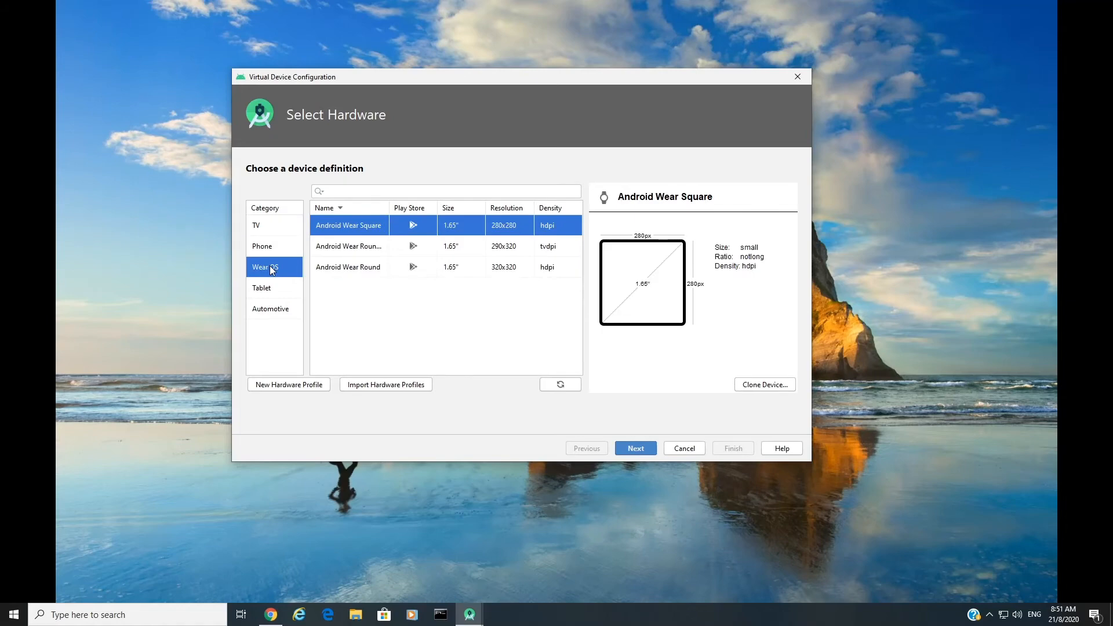
left_click(270, 290)
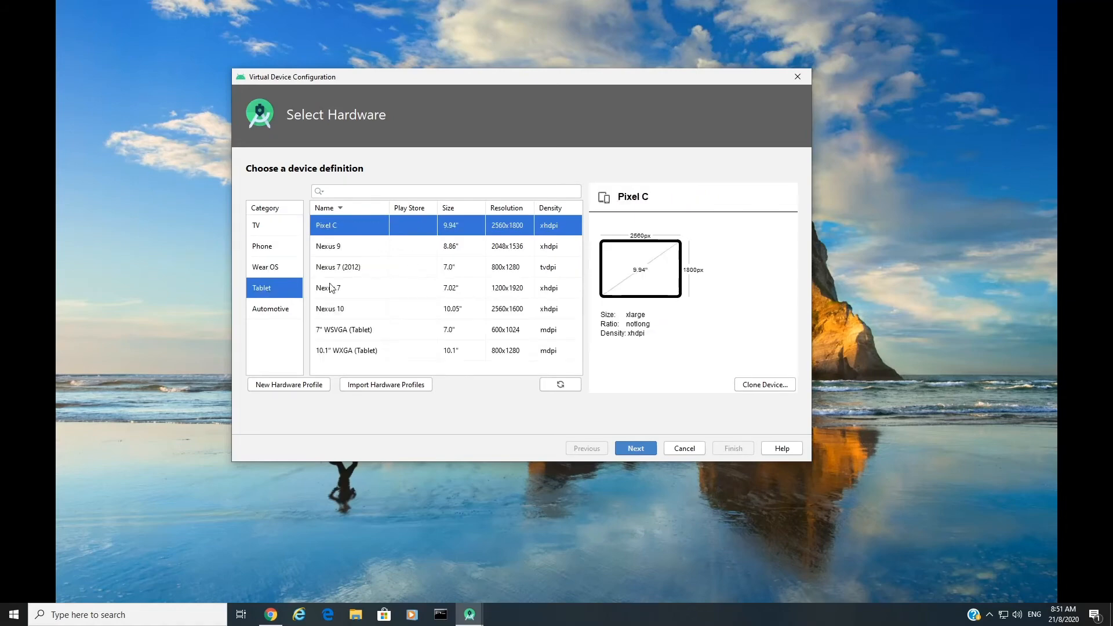
left_click(270, 310)
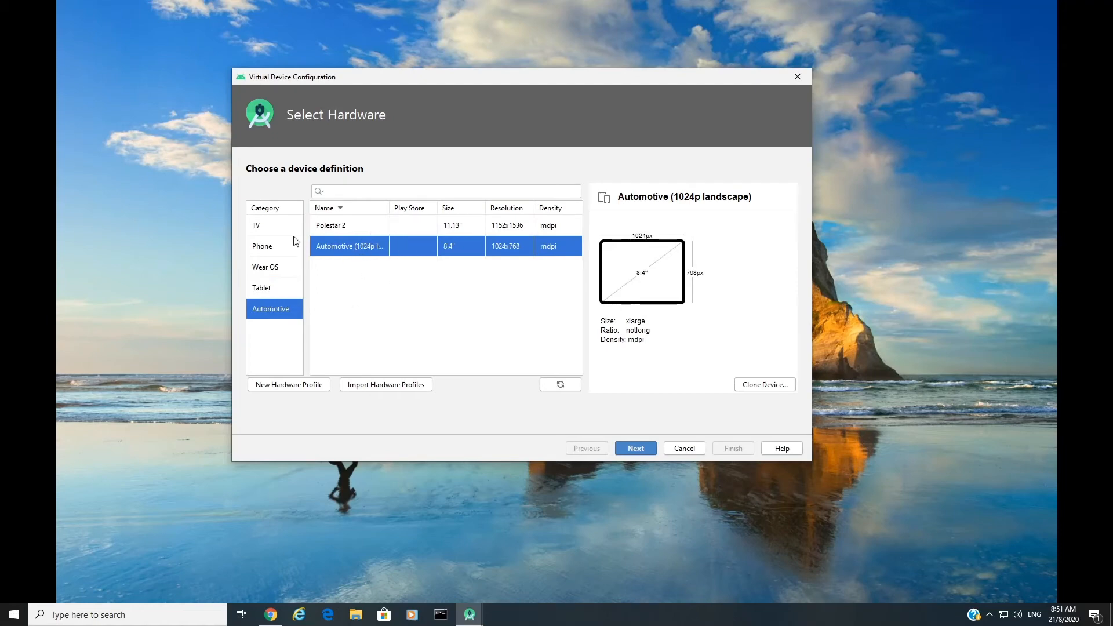
left_click(278, 247)
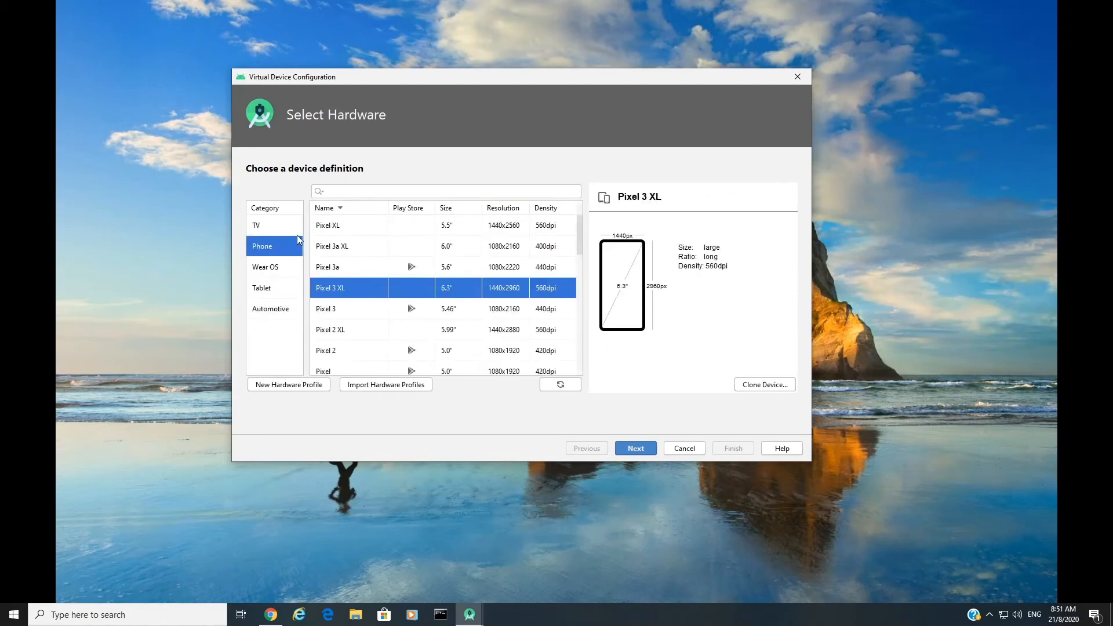
Compare the Pixel 3a and Nexus 5X phone definitions, checking their Play Store support, size, resolution and density.
left_click(445, 267)
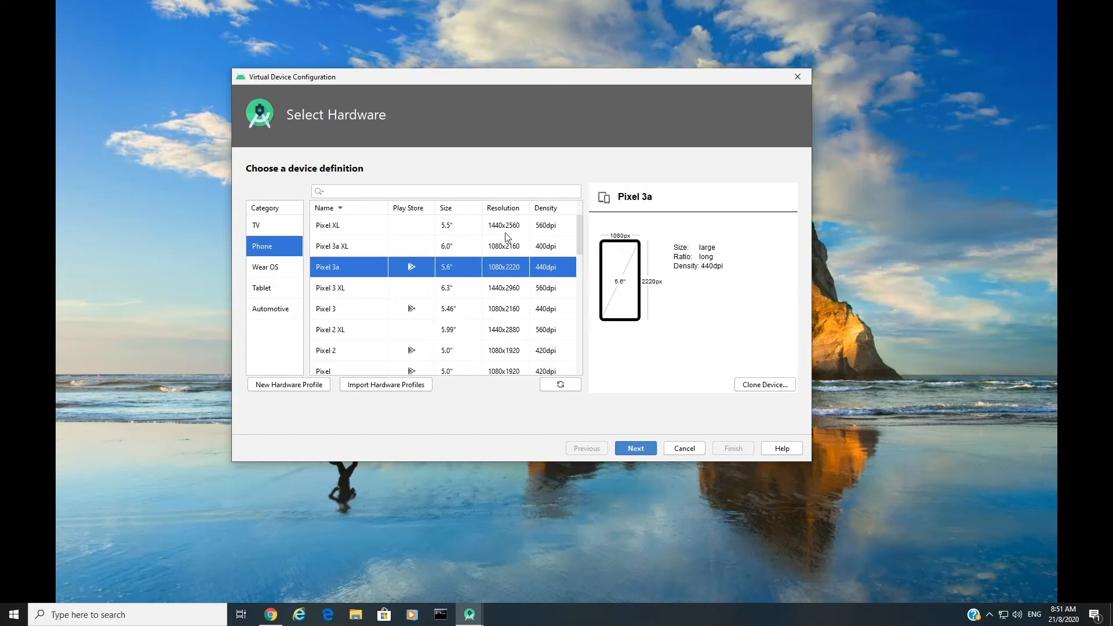
scroll(511, 314, "down", 2)
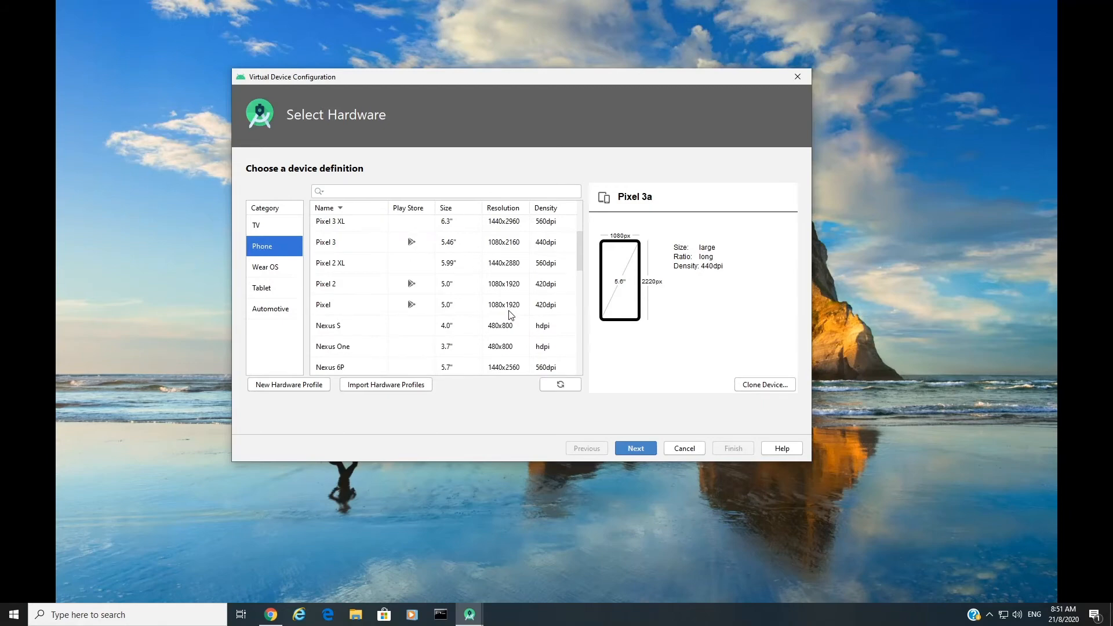
scroll(511, 314, "down", 1)
scroll(510, 314, "down", 2)
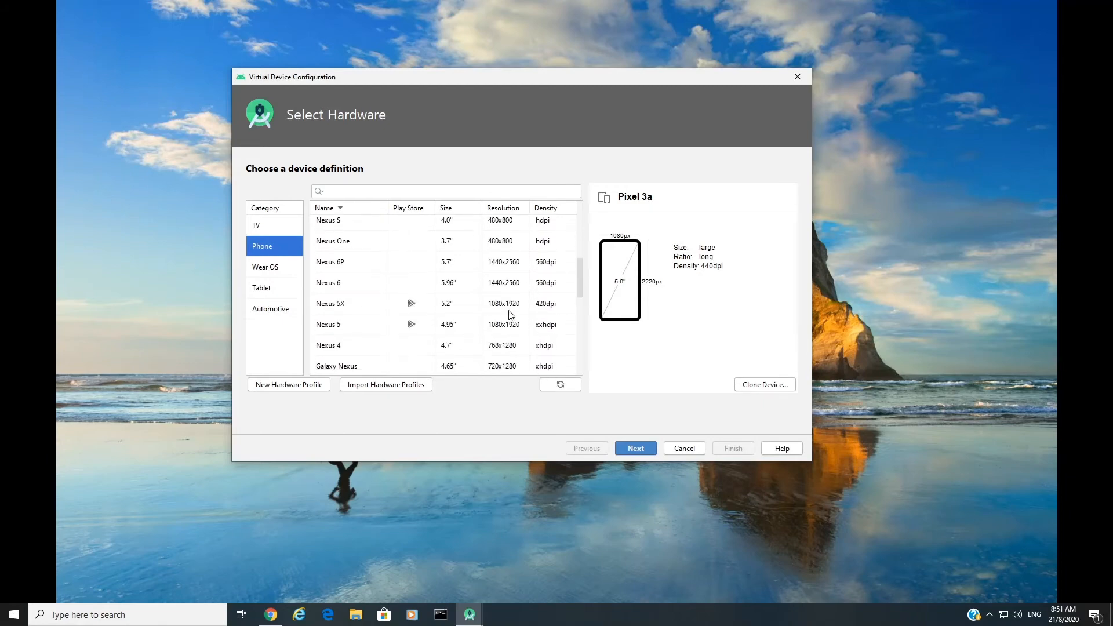
left_click(422, 307)
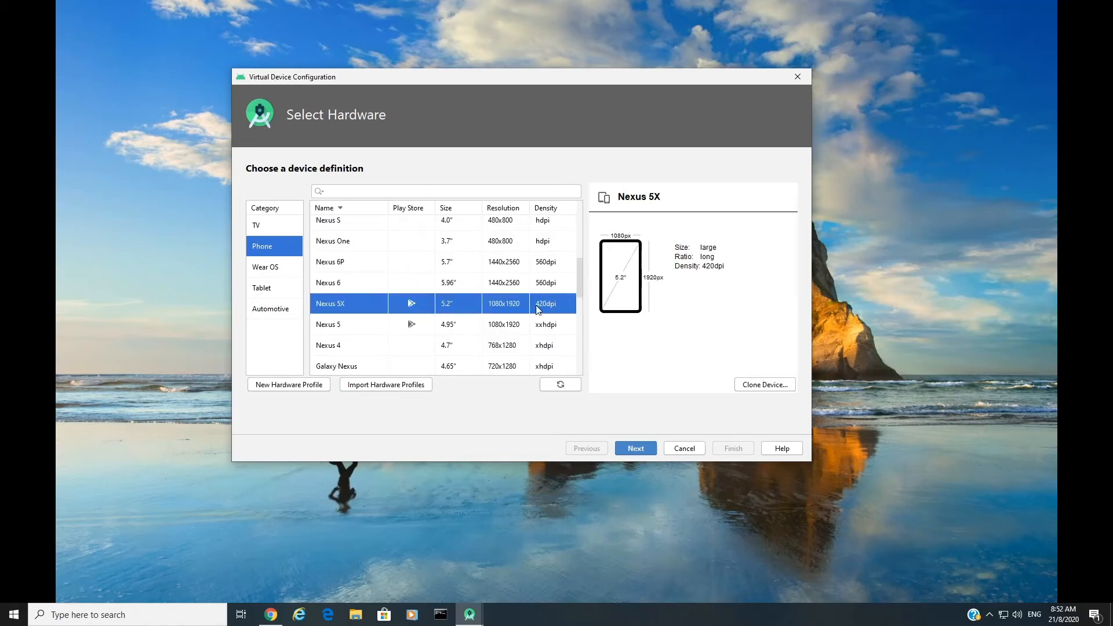
Select the Nexus 5 phone definition as the hardware for the virtual device.
left_click_drag(579, 283, 577, 291)
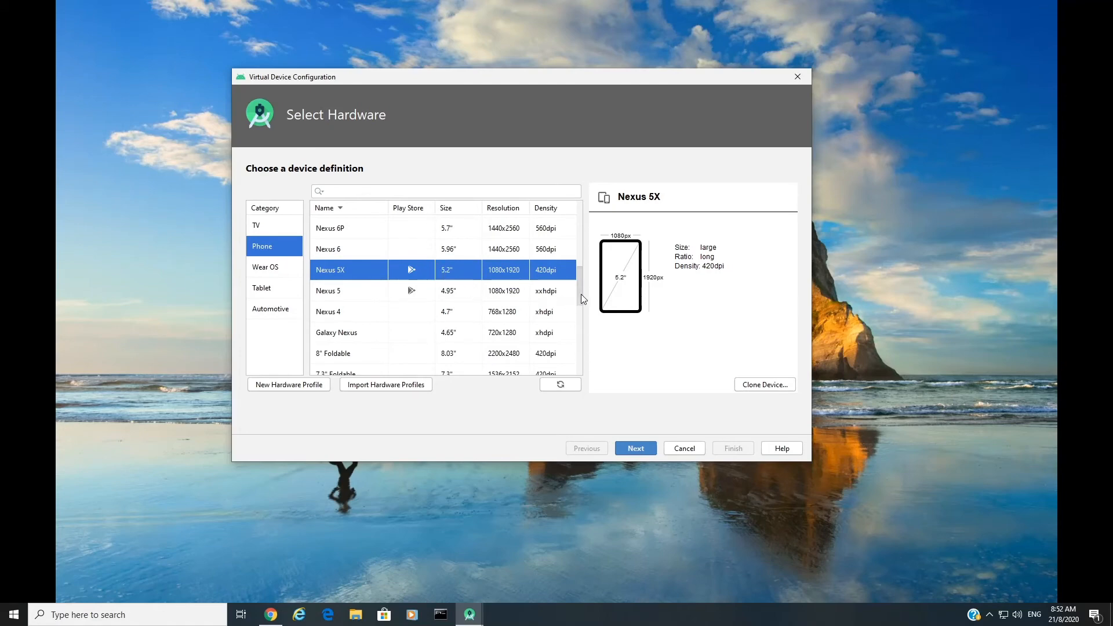
left_click_drag(581, 293, 578, 234)
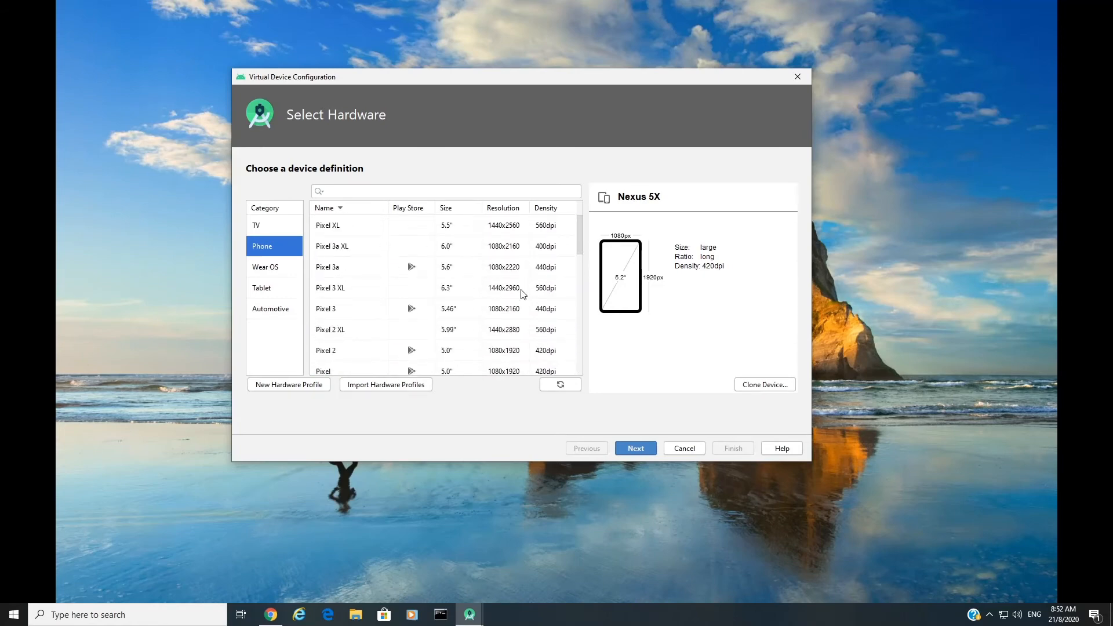
scroll(523, 293, "down", 1)
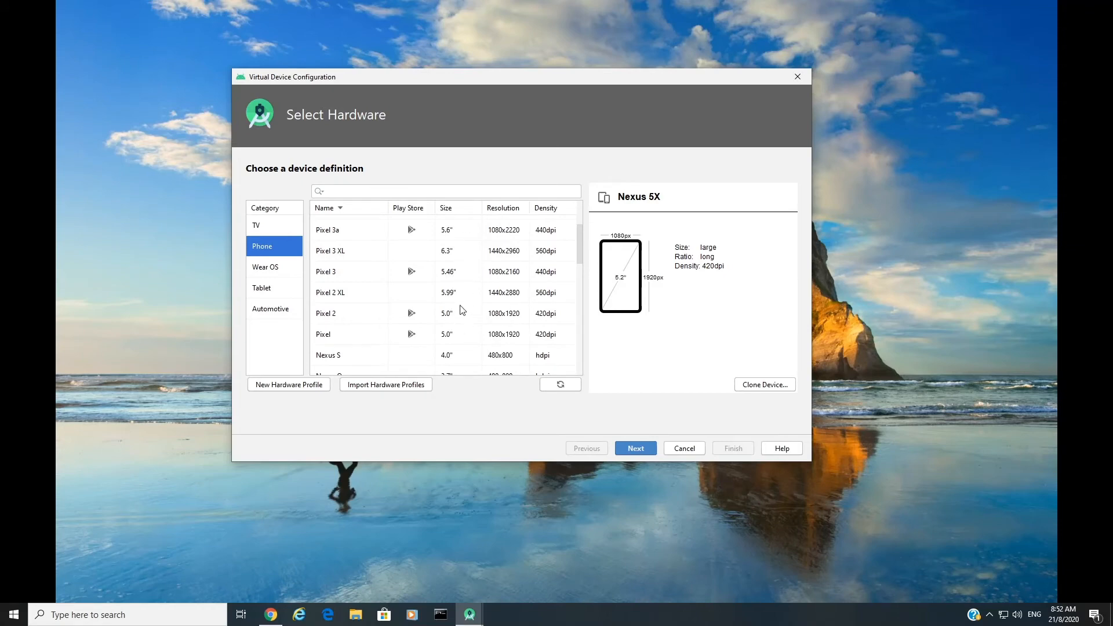
scroll(460, 317, "down", 2)
scroll(459, 317, "down", 2)
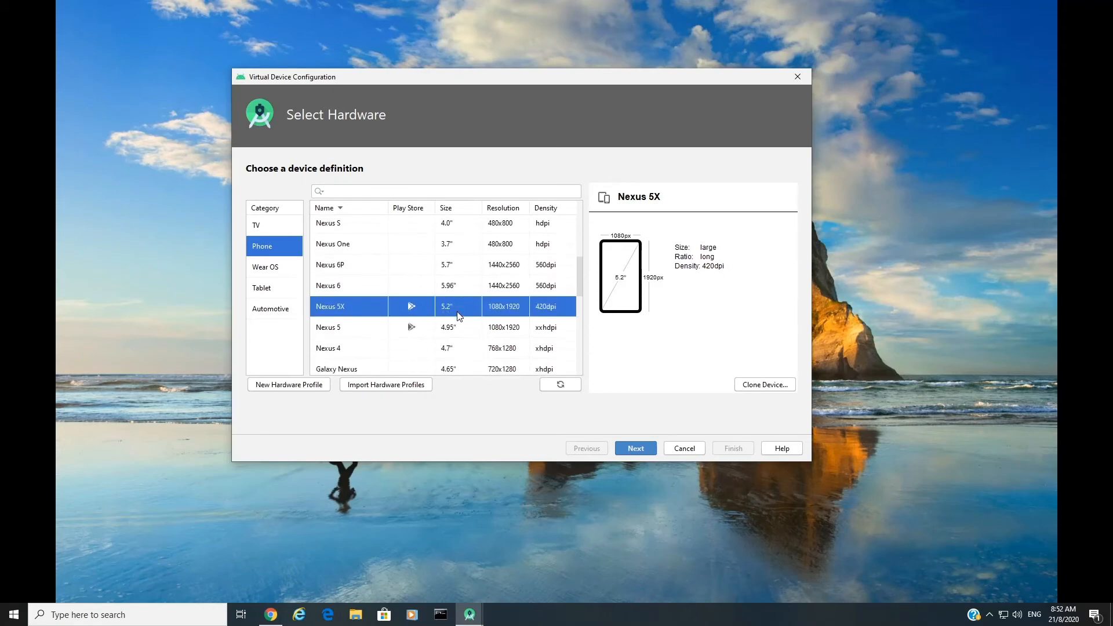
left_click(455, 328)
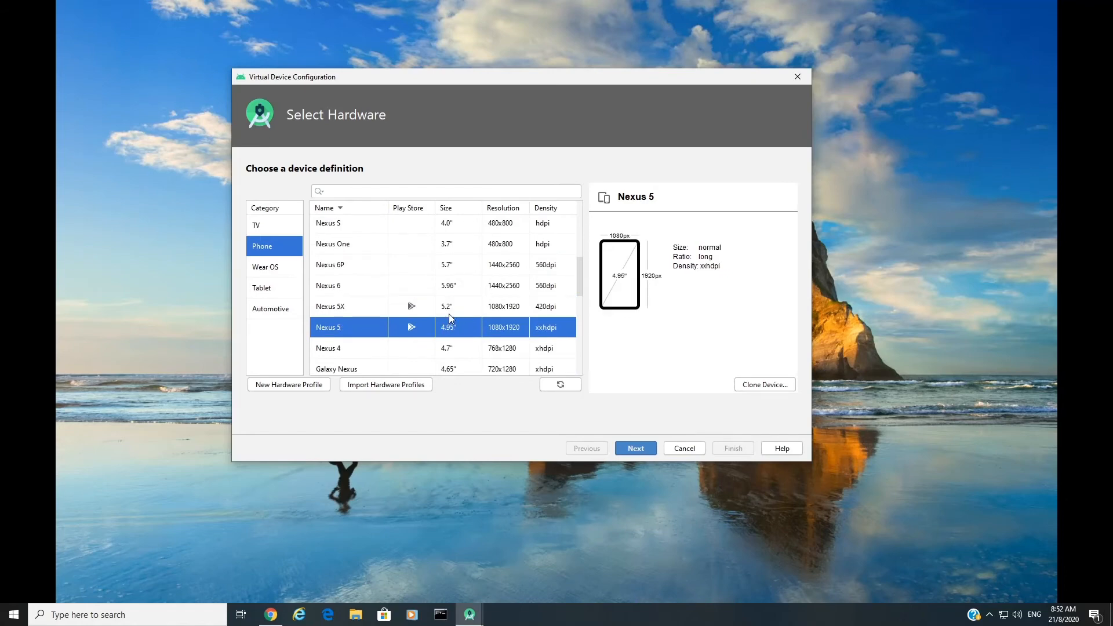
Continue with the Nexus 5 hardware, and download and install the recommended R (API 30, x86) system image, accepting its license agreement.
scroll(472, 317, "up", 5)
scroll(476, 318, "up", 1)
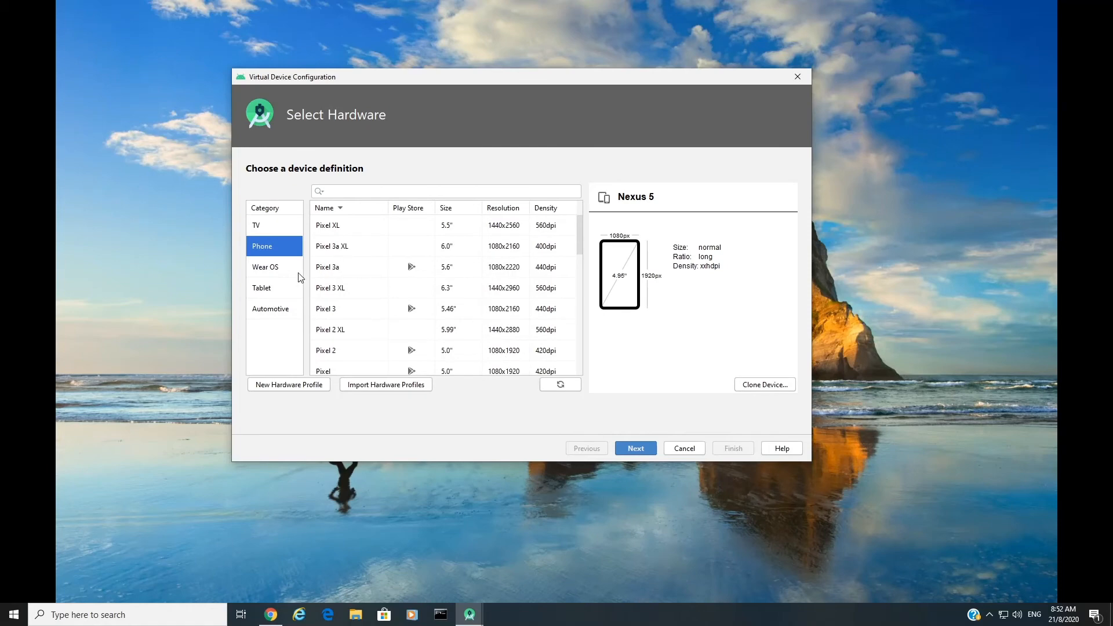
left_click(643, 446)
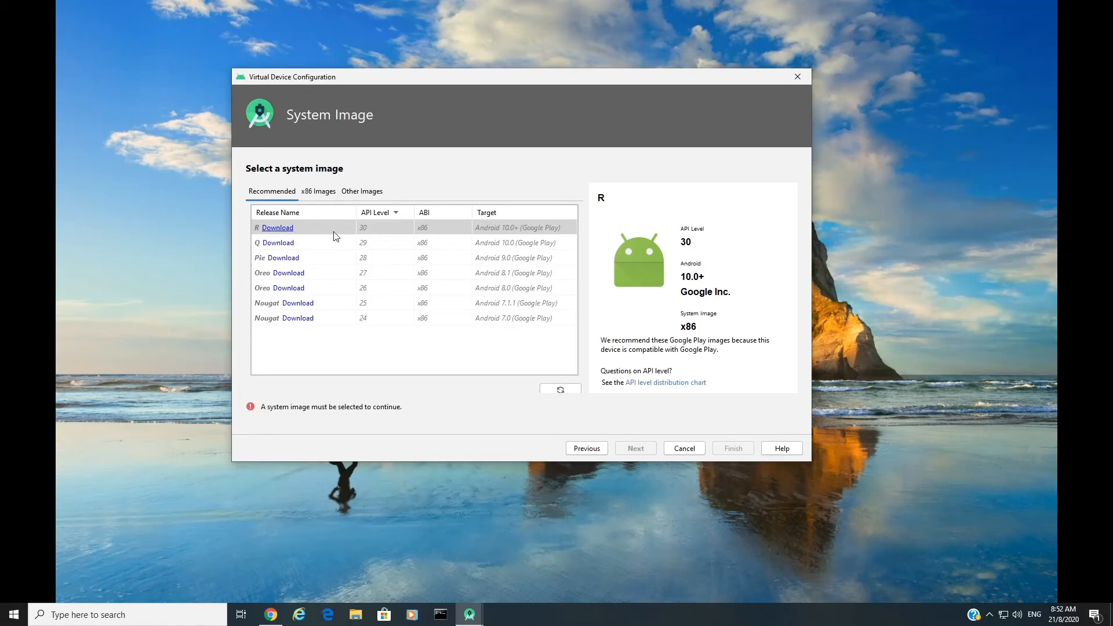
left_click(288, 227)
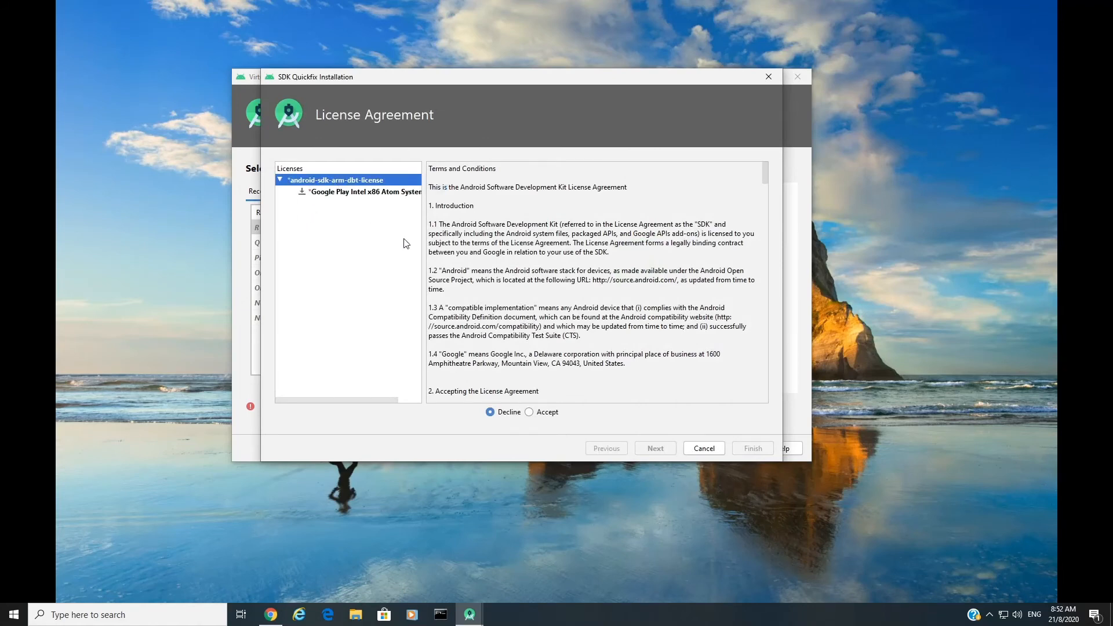
left_click(529, 412)
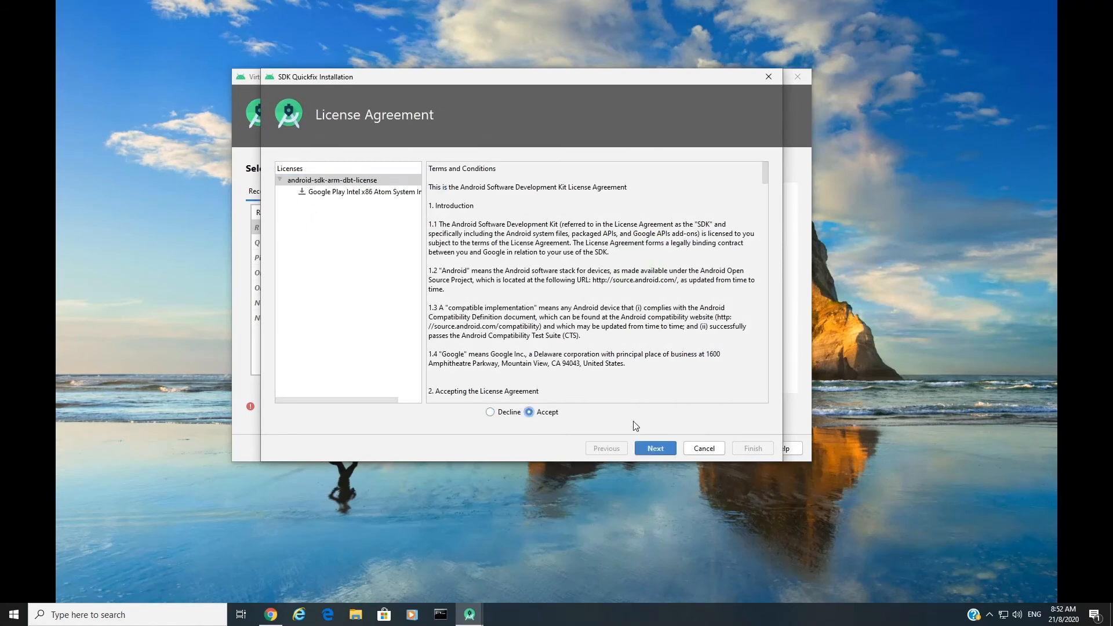
left_click(650, 450)
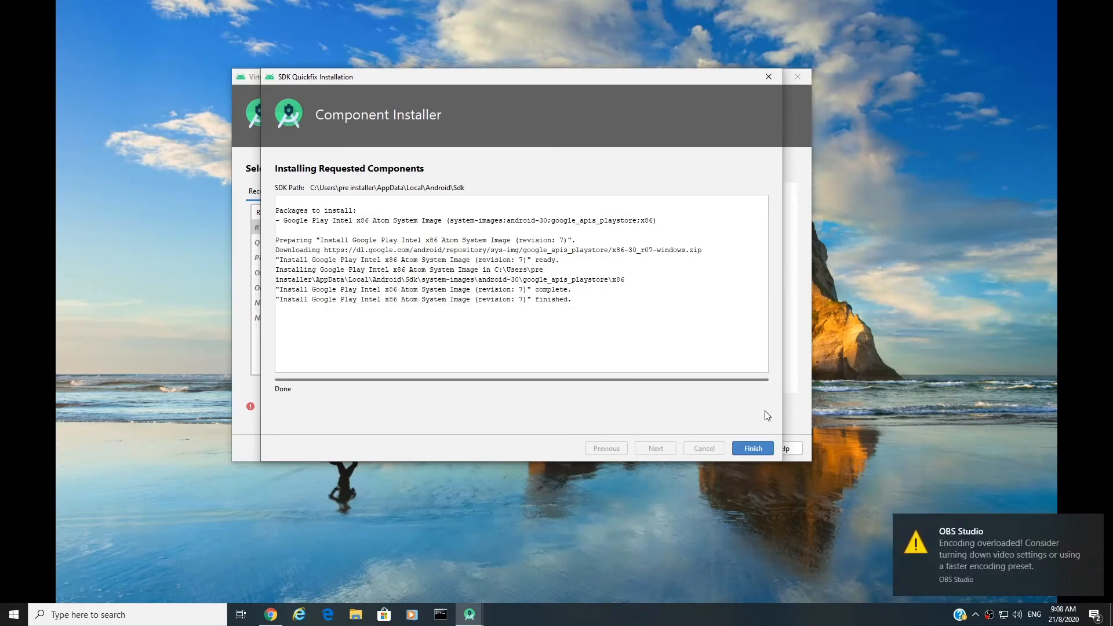
left_click(752, 448)
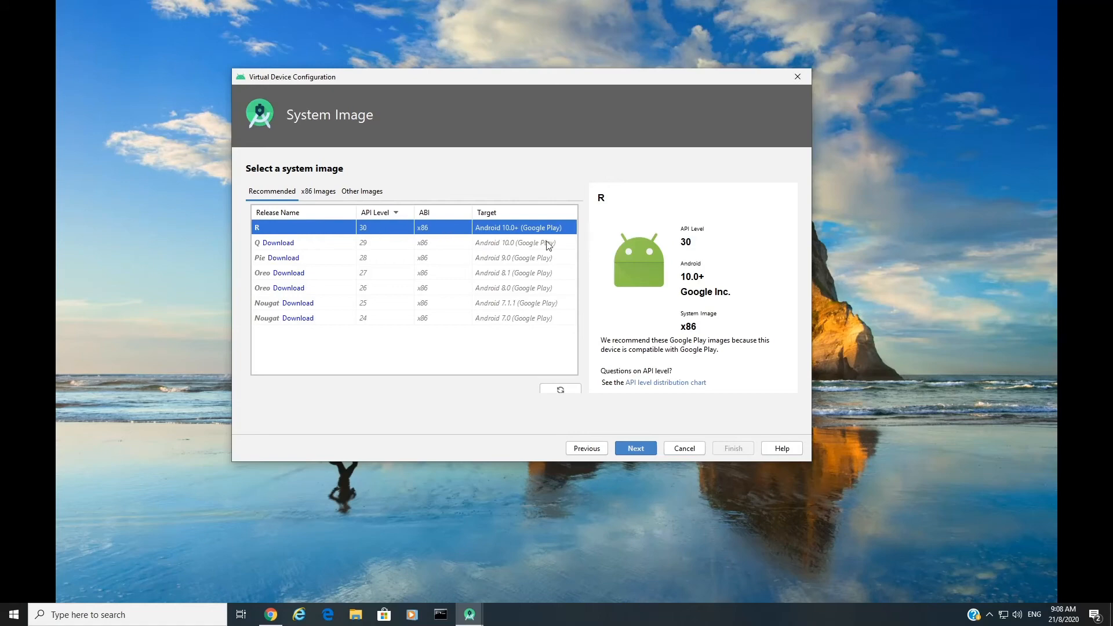
Select the R system image (API 30, x86, Google Play) for the virtual device and continue to configuration verification.
left_click(496, 239)
left_click(499, 231)
left_click(636, 448)
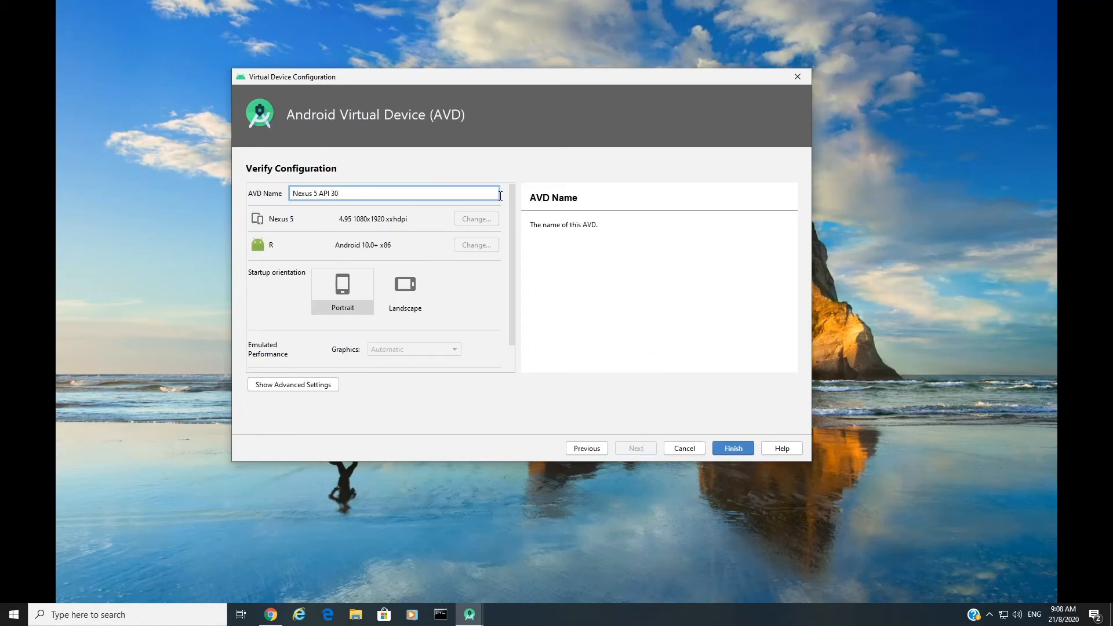
Create the virtual device under the name Nexus 5 API 30 with portrait startup orientation, and close the device manager.
left_click_drag(380, 194, 222, 199)
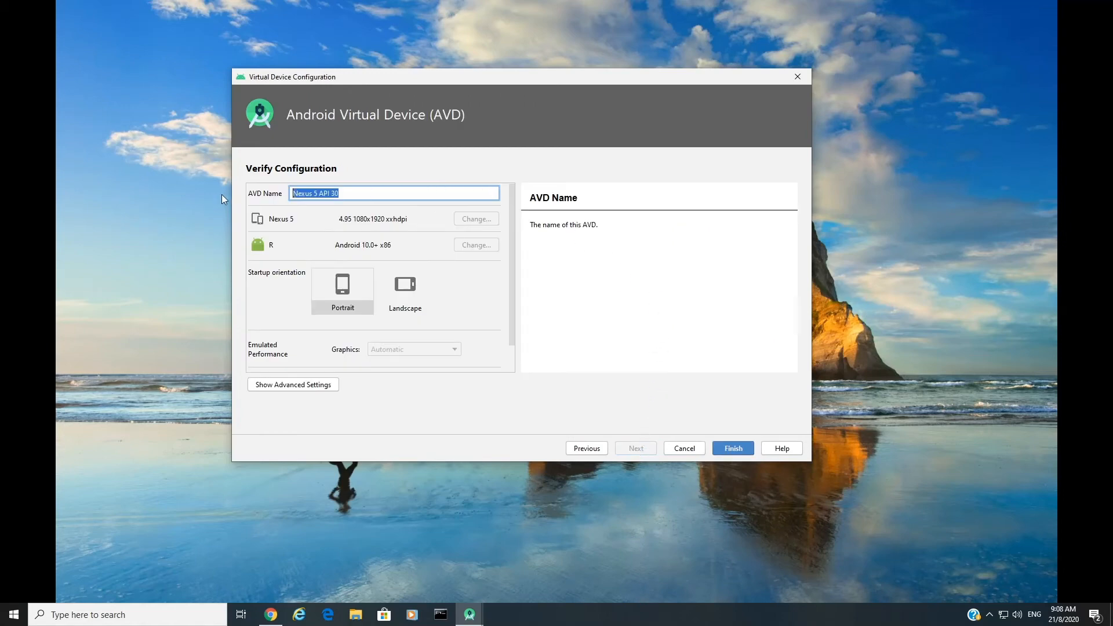
left_click(348, 194)
left_click(346, 288)
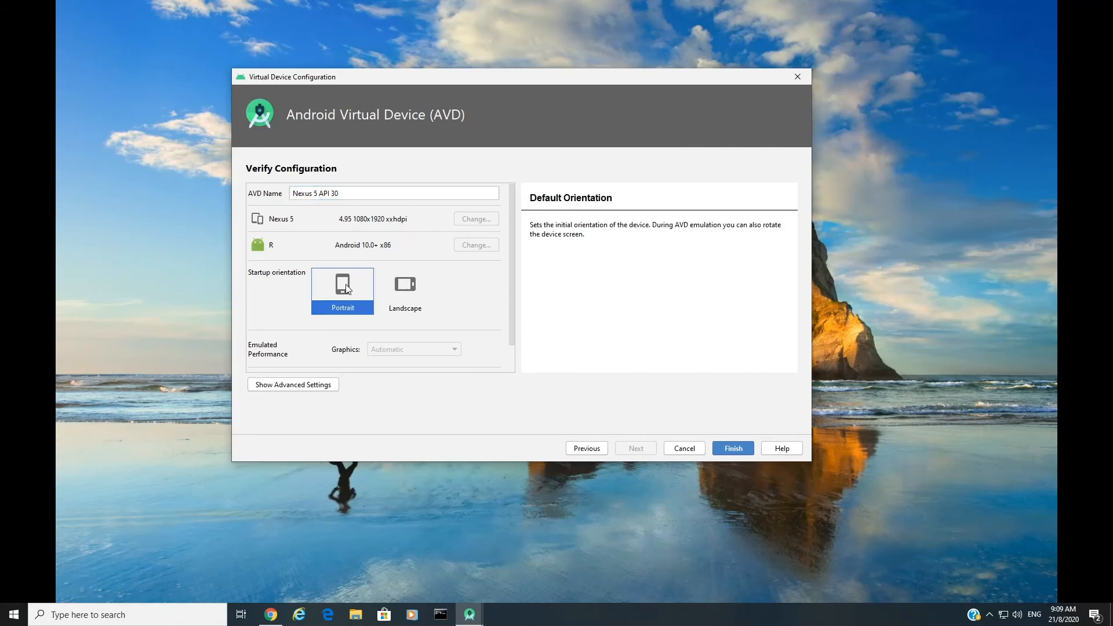
left_click(732, 448)
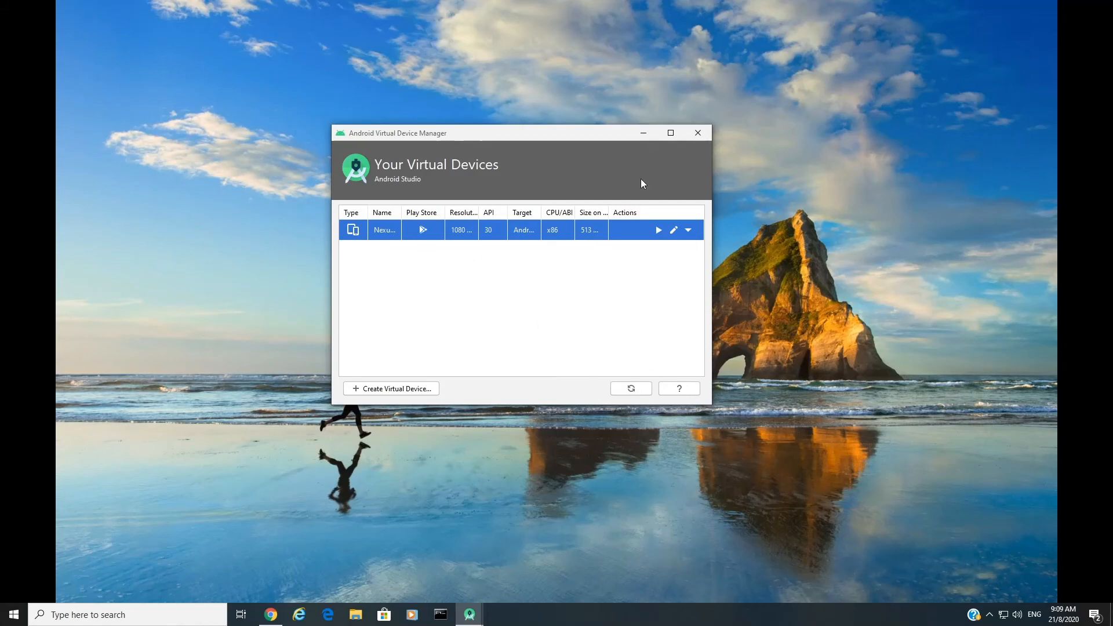
left_click(693, 134)
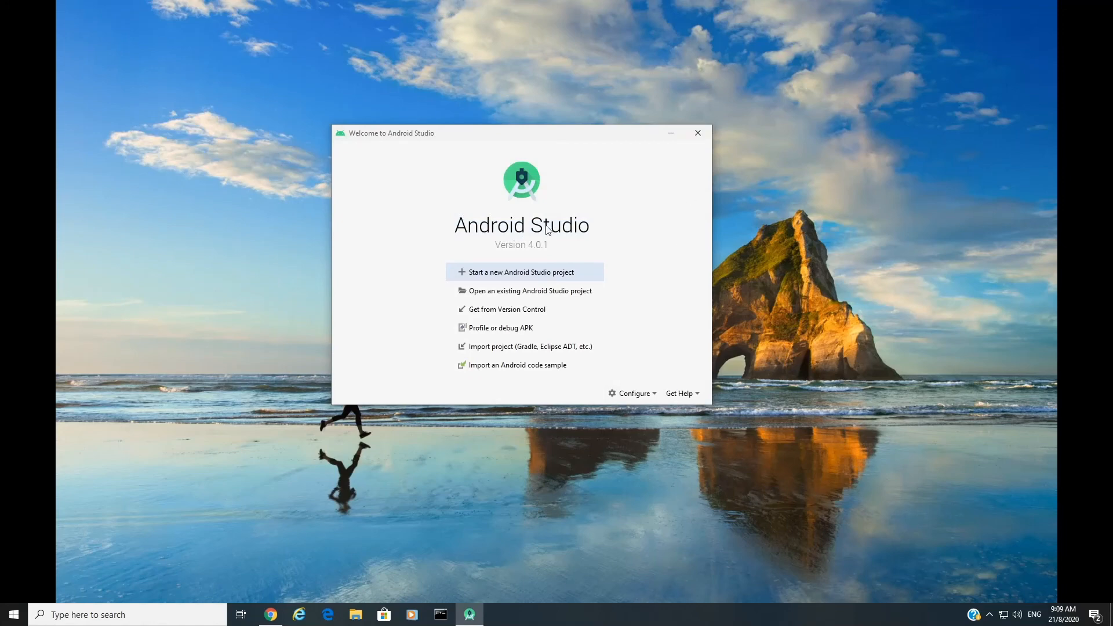
Start a new Android Studio project and review the Wear OS, TV, Automotive and Android Things template categories.
left_click(522, 272)
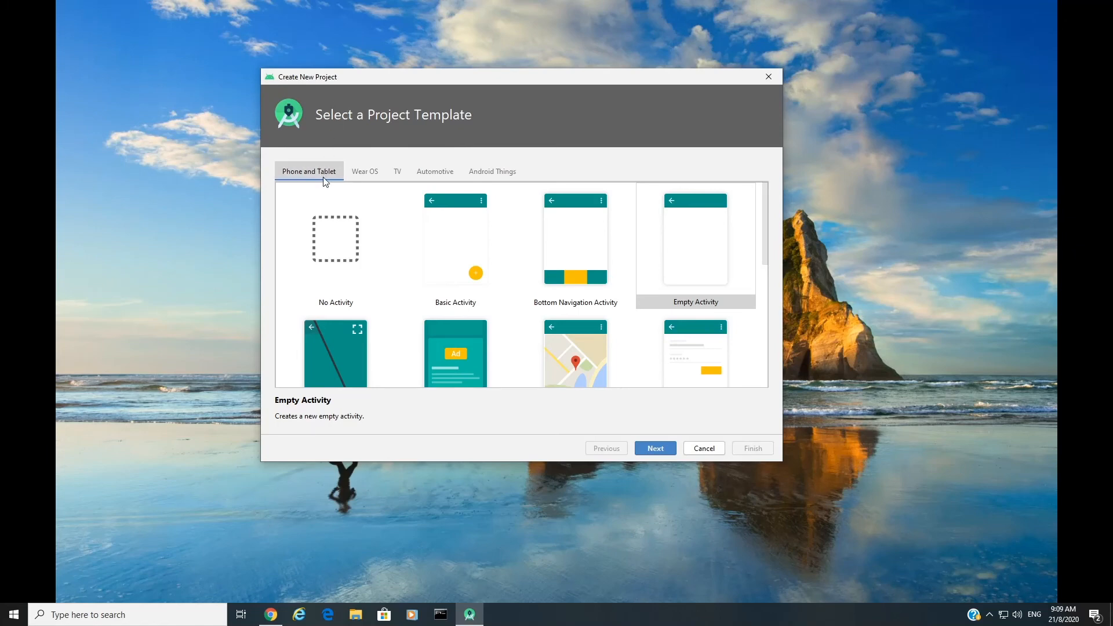
left_click(363, 173)
left_click(402, 170)
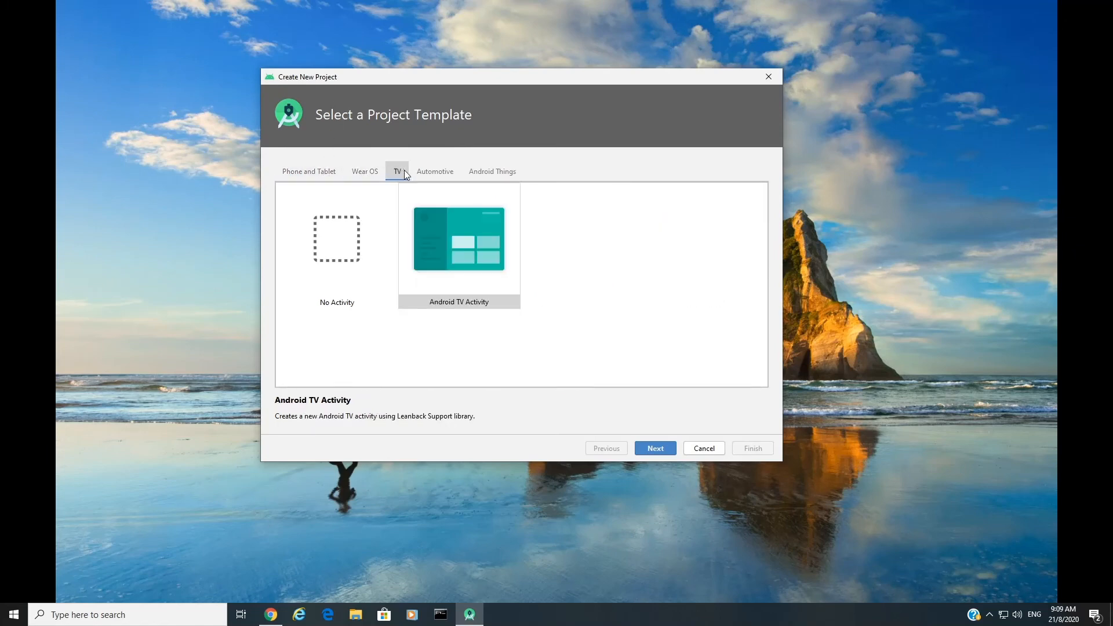
left_click(440, 173)
left_click(483, 168)
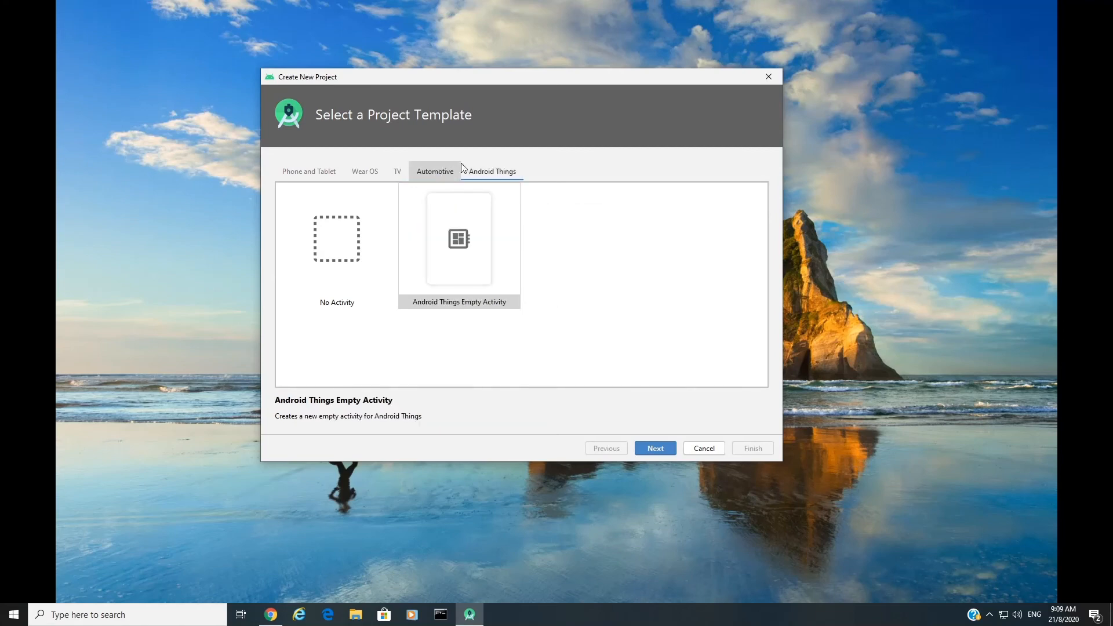
Choose the Empty Activity template from the Phone and Tablet category and continue to the project configuration.
left_click(319, 174)
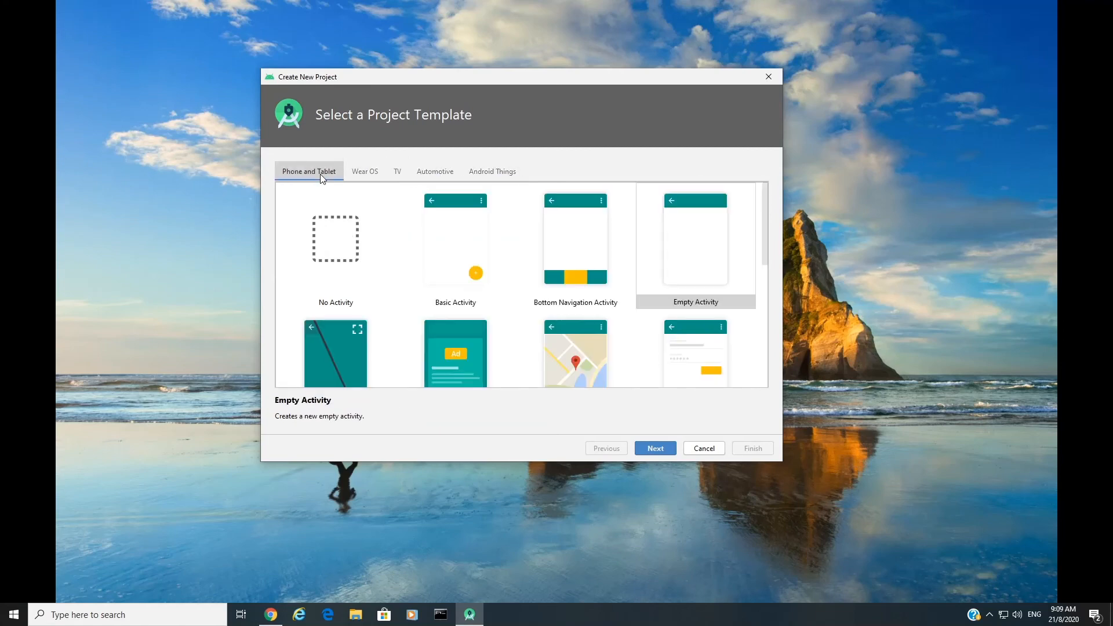
left_click(673, 245)
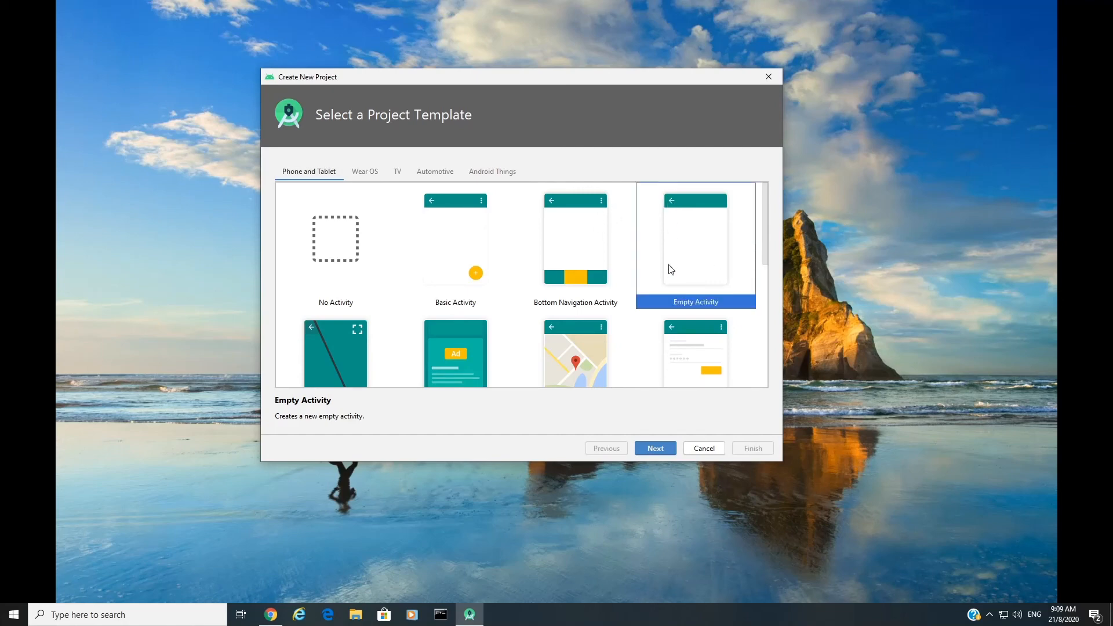
left_click(667, 450)
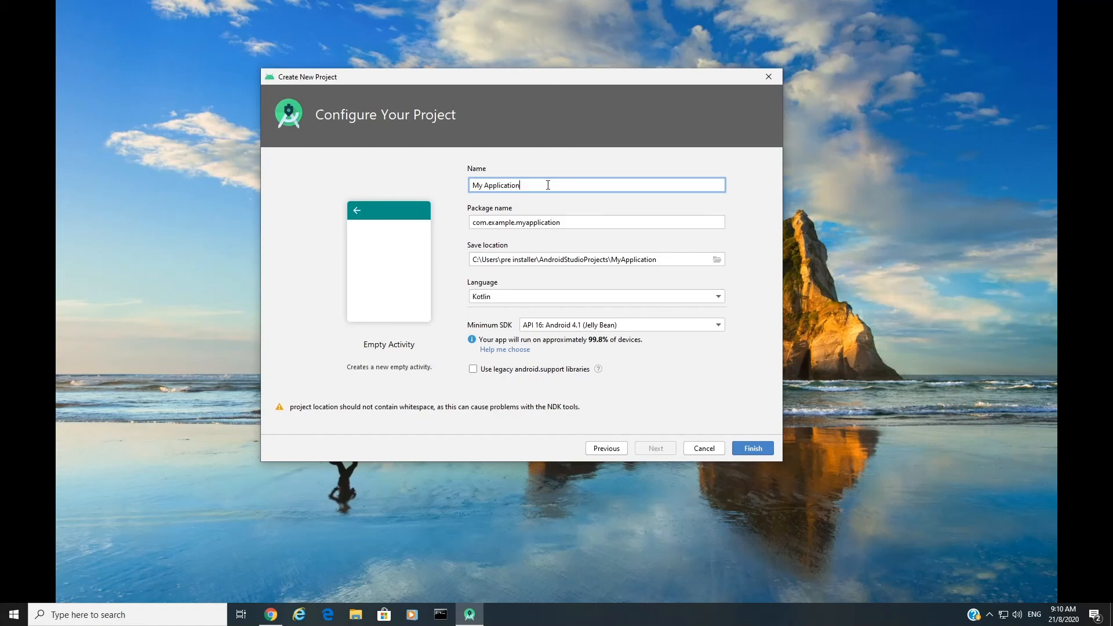
Name the project My BMI Apps and check its package name and save location.
left_click_drag(548, 185, 442, 186)
type("My BMI Apps")
left_click_drag(554, 223, 520, 227)
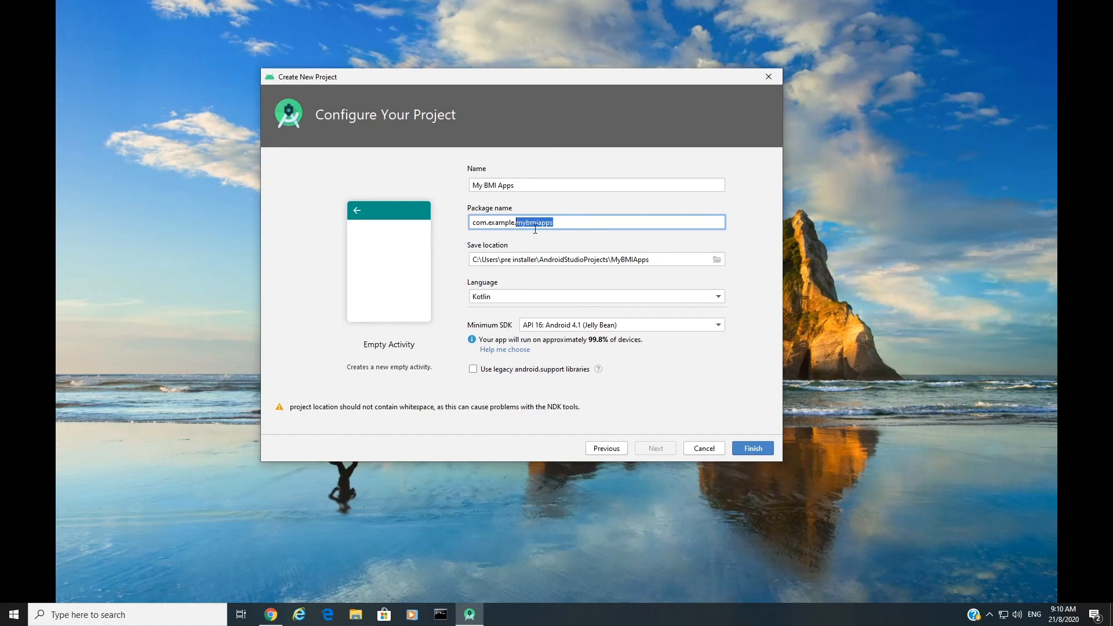
left_click(554, 226)
left_click_drag(514, 223, 471, 223)
left_click(505, 223)
left_click(639, 260)
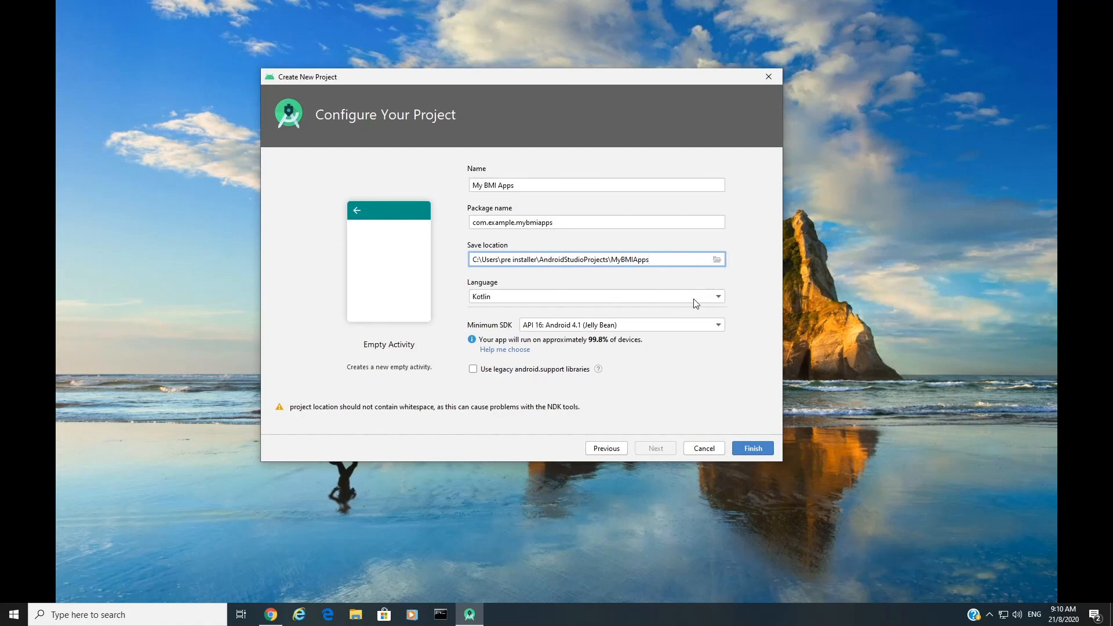
Set the project language to Java and the minimum SDK to API 19: Android 4.4 (KitKat).
left_click(722, 296)
left_click(652, 321)
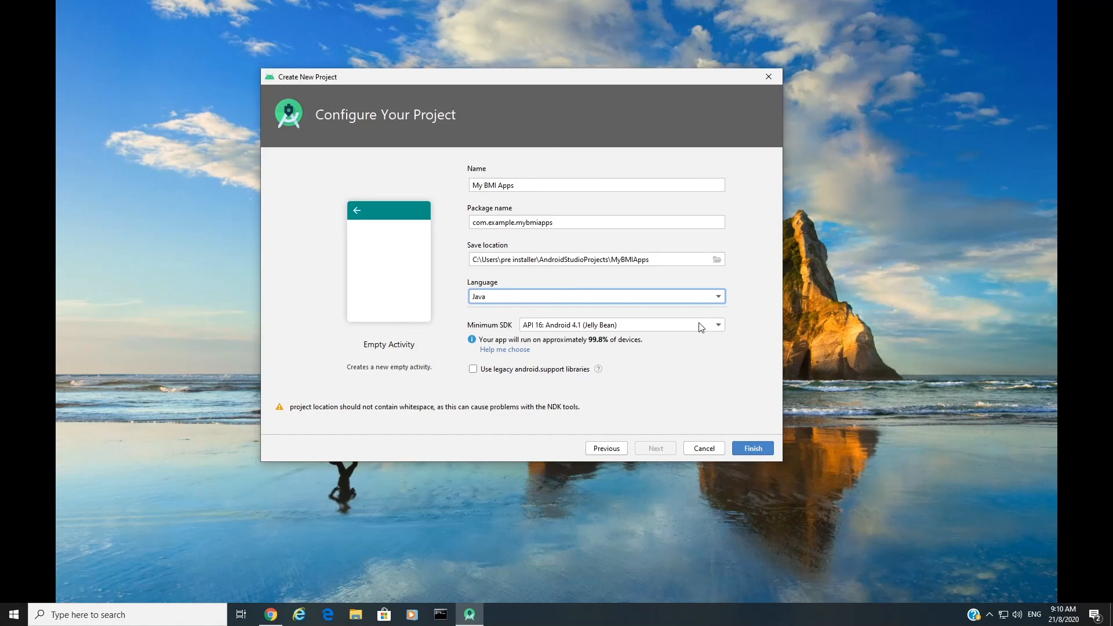
left_click(716, 327)
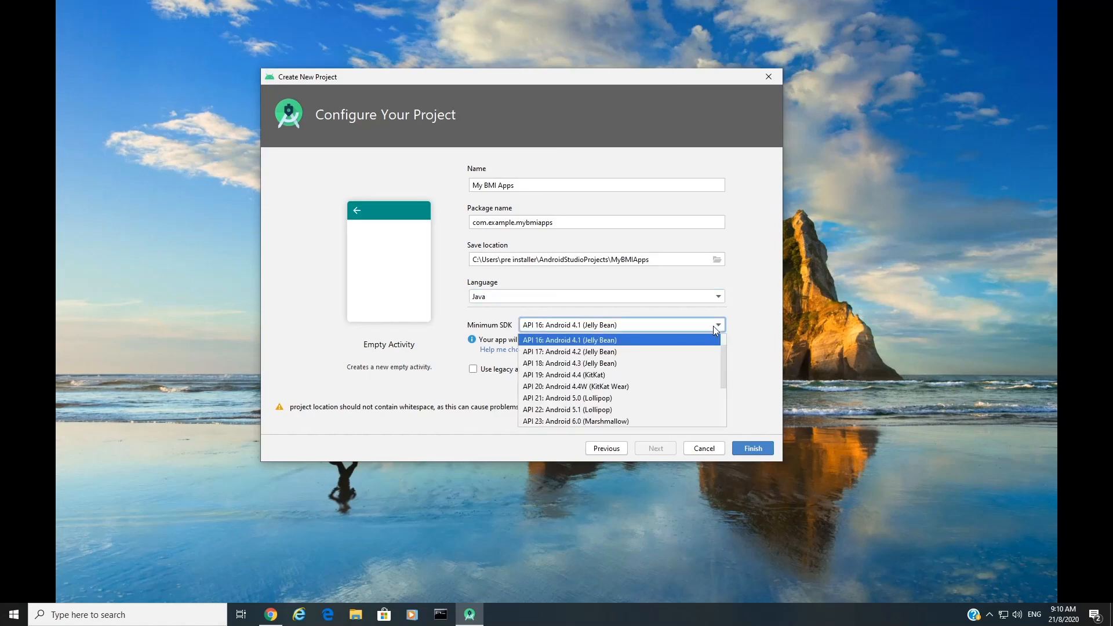
left_click(642, 377)
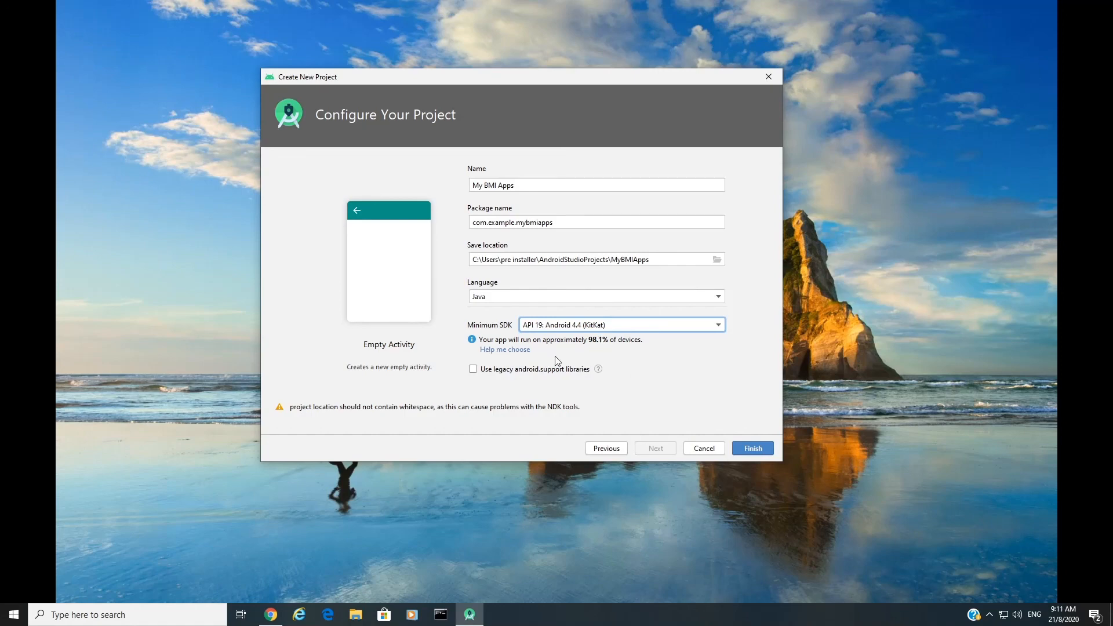
Create the configured project and maximize its project window.
left_click(744, 447)
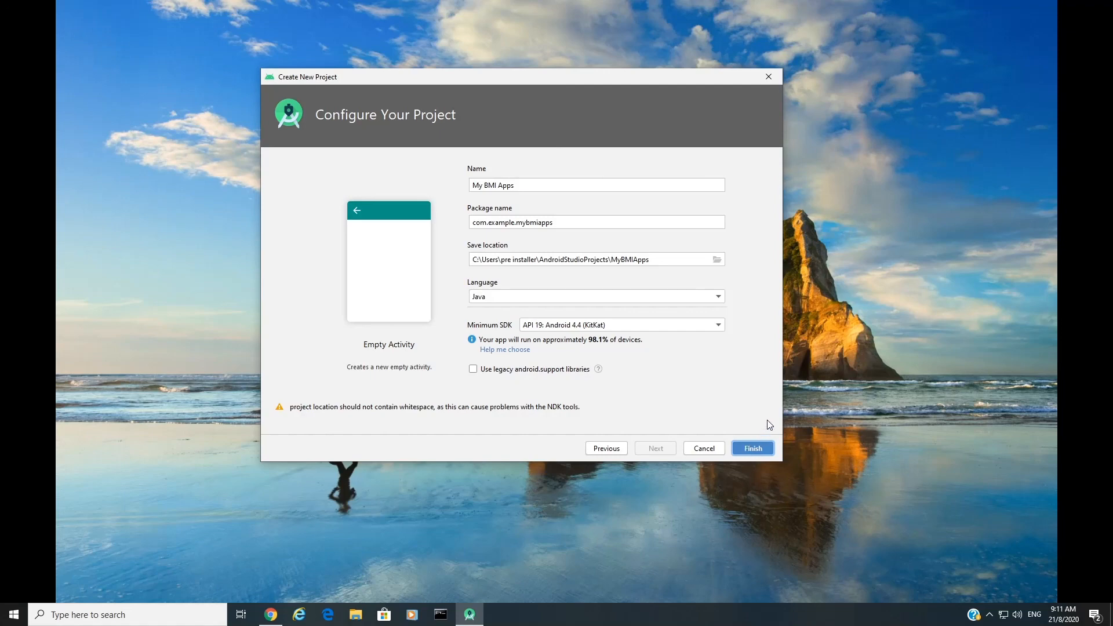
left_click(753, 447)
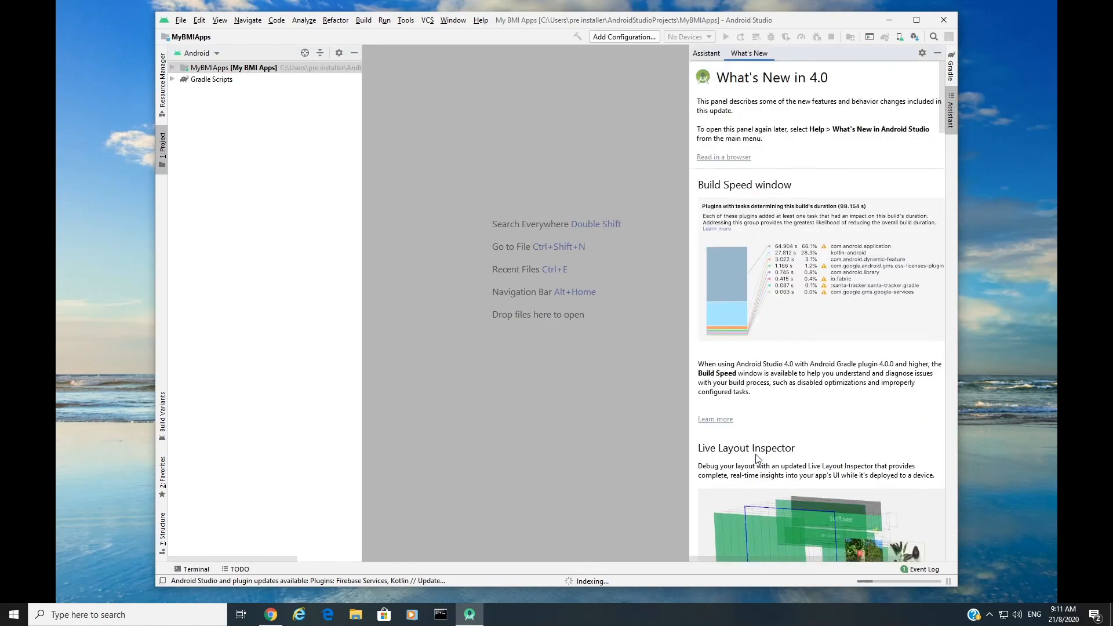
left_click(916, 19)
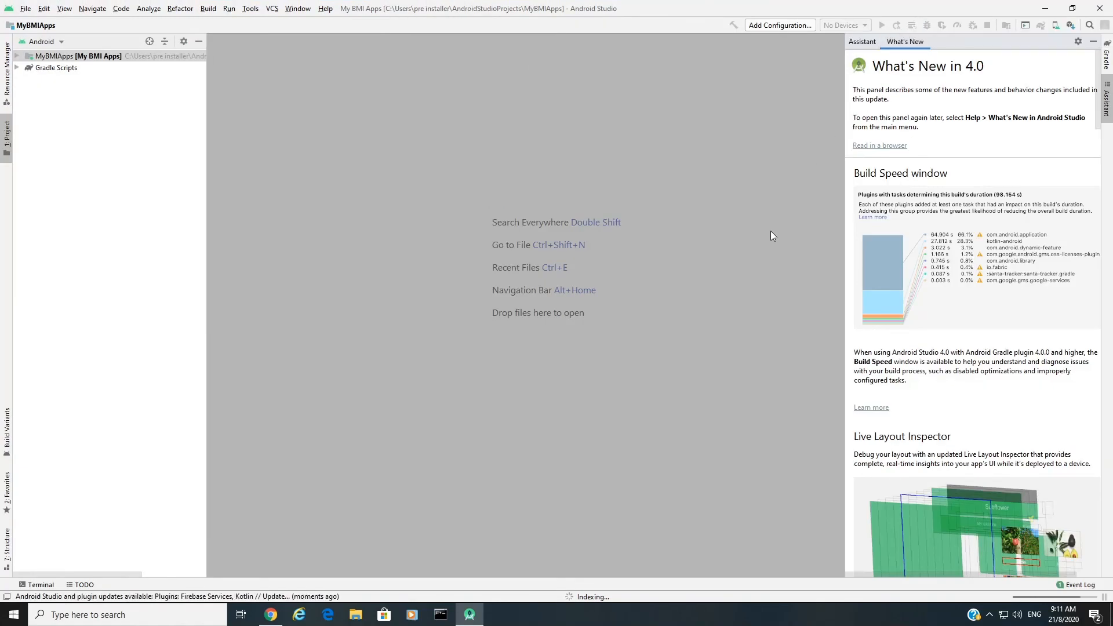